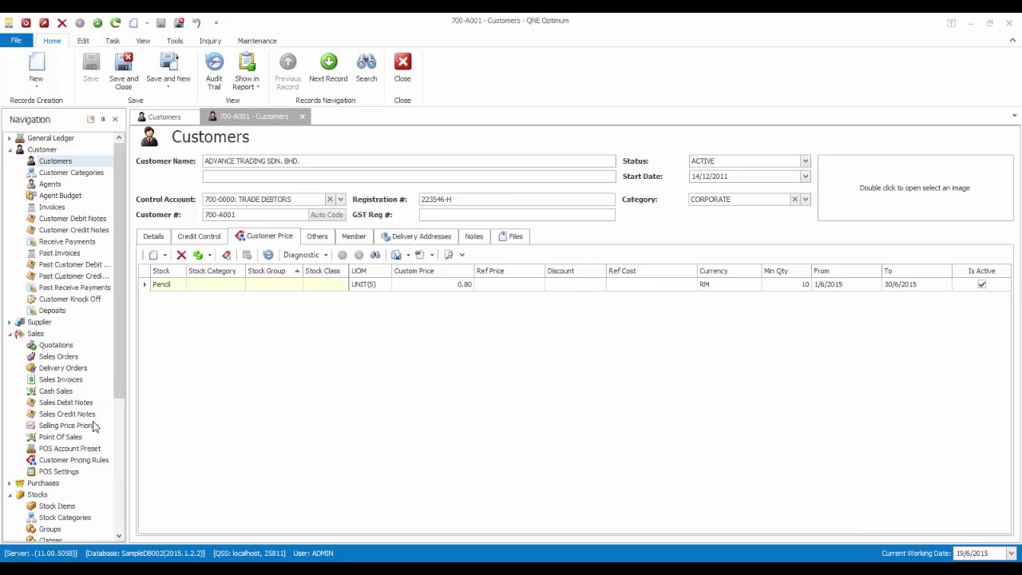
# Step: Start a new sales invoice for customer 700-A001
pyautogui.click(78, 380)
pyautogui.hotkey('ctrl', 'n')
pyautogui.click(351, 232)
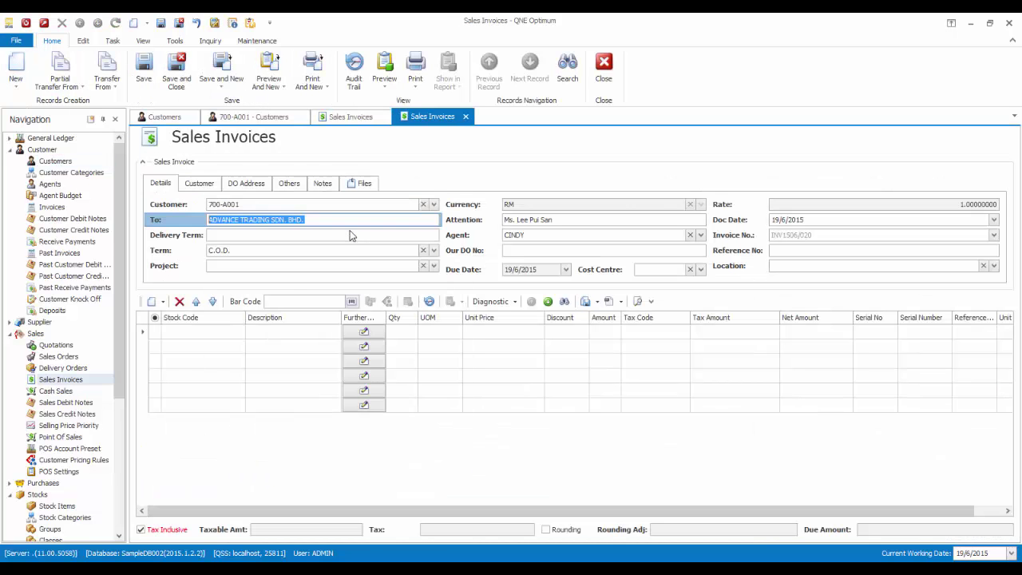
# Step: Add a Pencil line with quantity 12, which takes the 0.80 custom price
pyautogui.click(197, 331)
pyautogui.write('pencil')
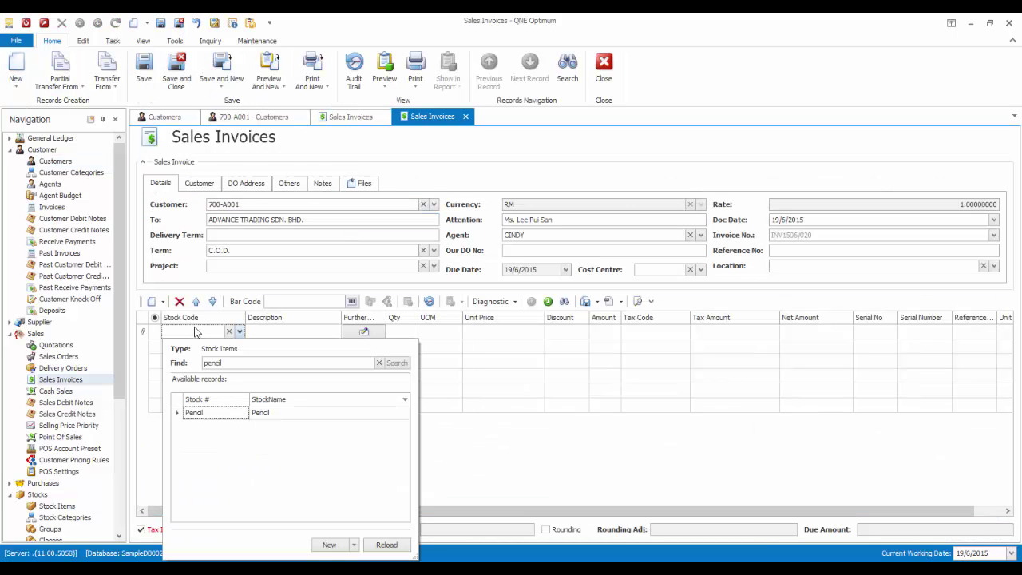
pyautogui.press('Return')
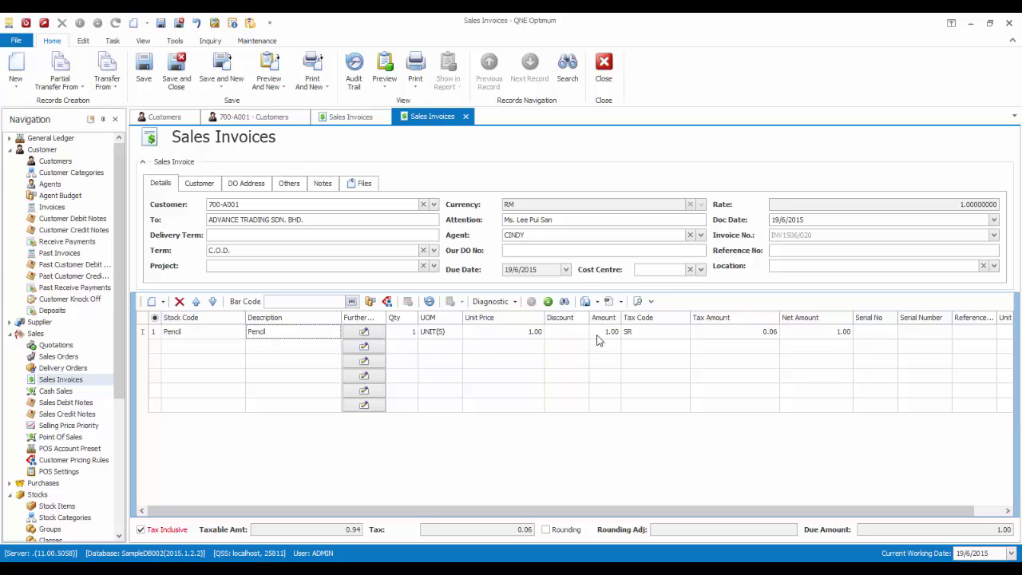
pyautogui.click(403, 334)
pyautogui.write('12')
pyautogui.press('Tab')
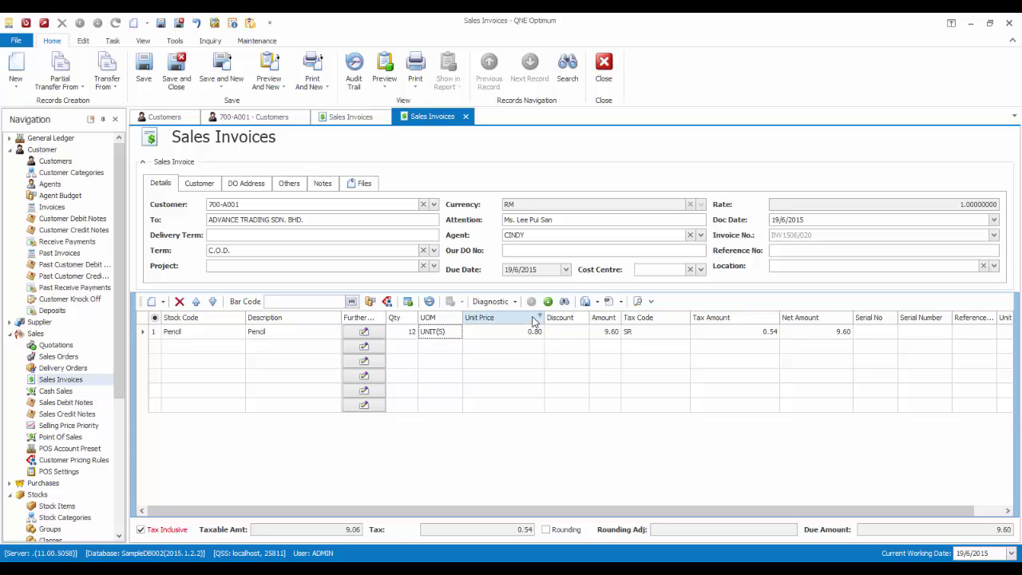
# Step: Change the invoice's document date to 1 July 2015
pyautogui.click(993, 220)
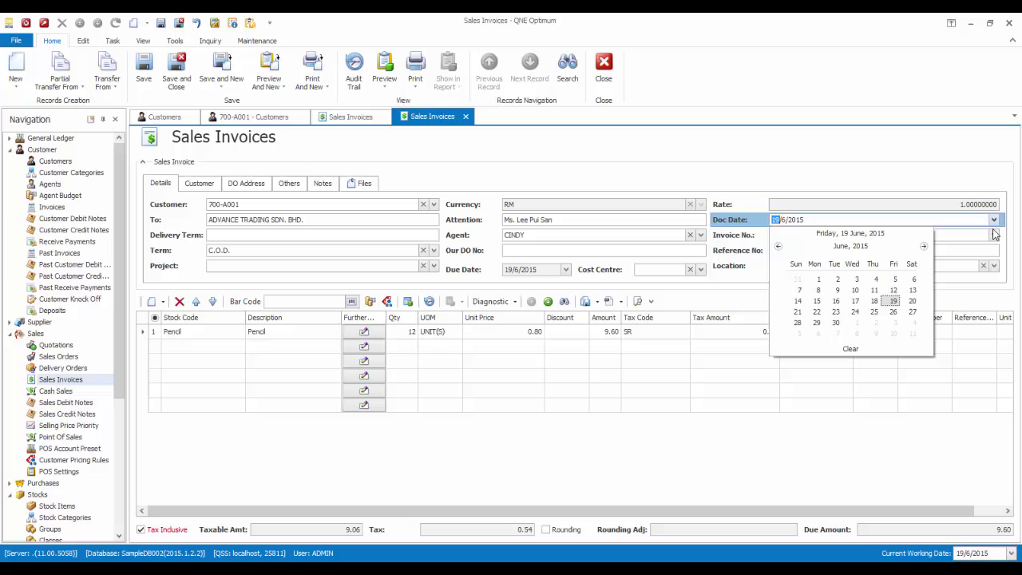
pyautogui.click(923, 247)
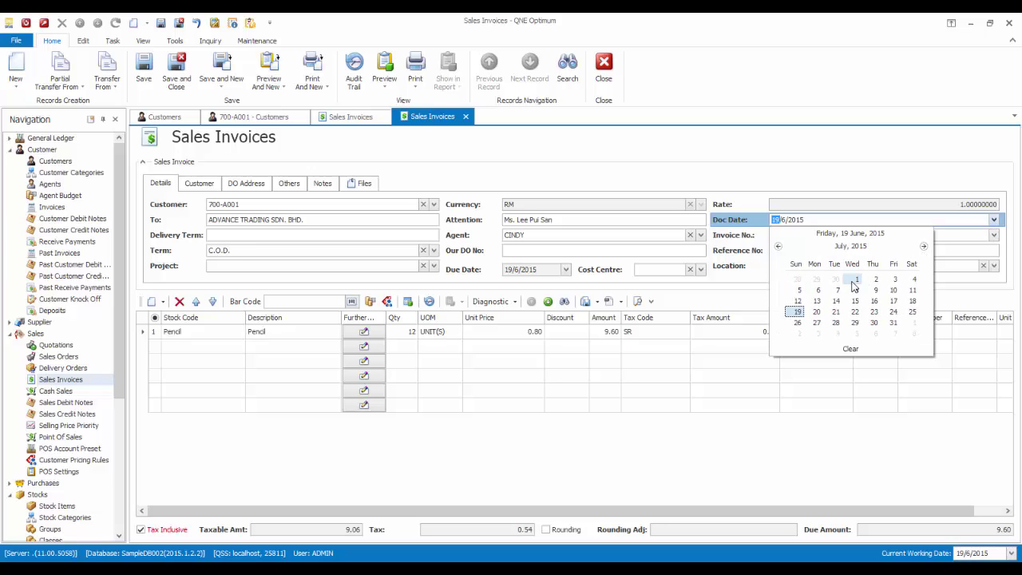
pyautogui.click(856, 280)
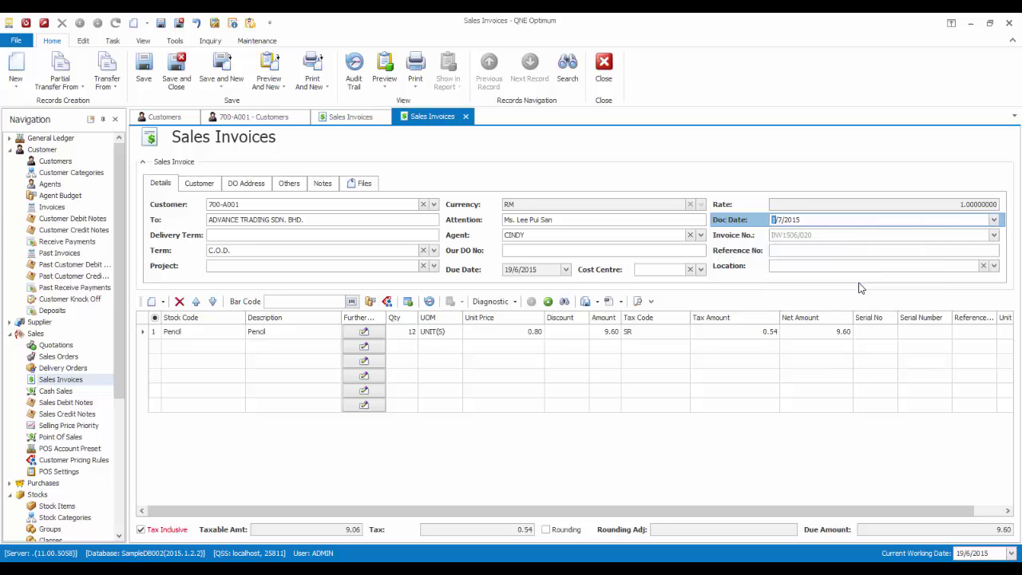
# Step: Change the Pencil quantity to 15 so the normal 1.00 price applies
pyautogui.click(401, 338)
pyautogui.write('15')
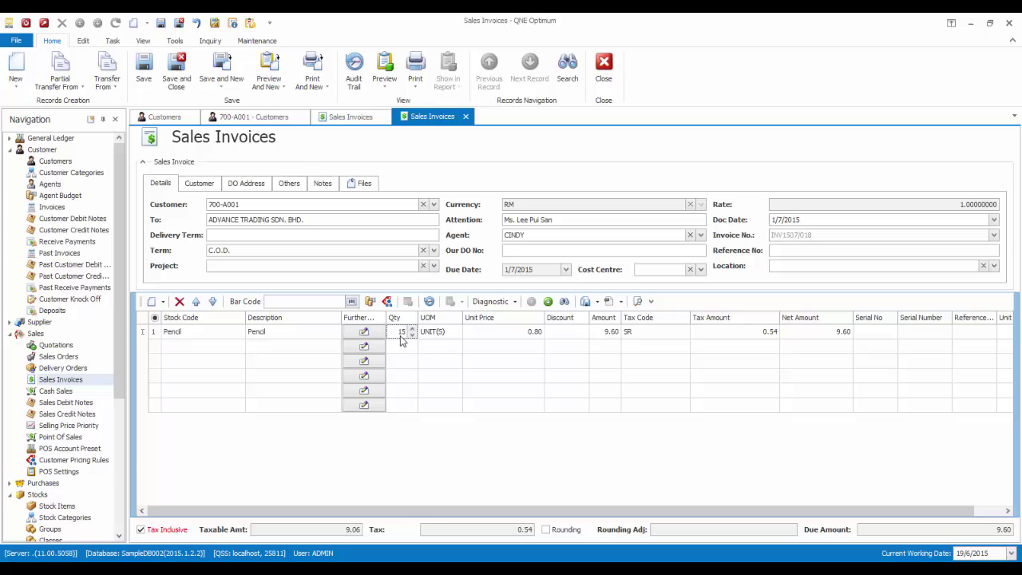
pyautogui.press('Tab')
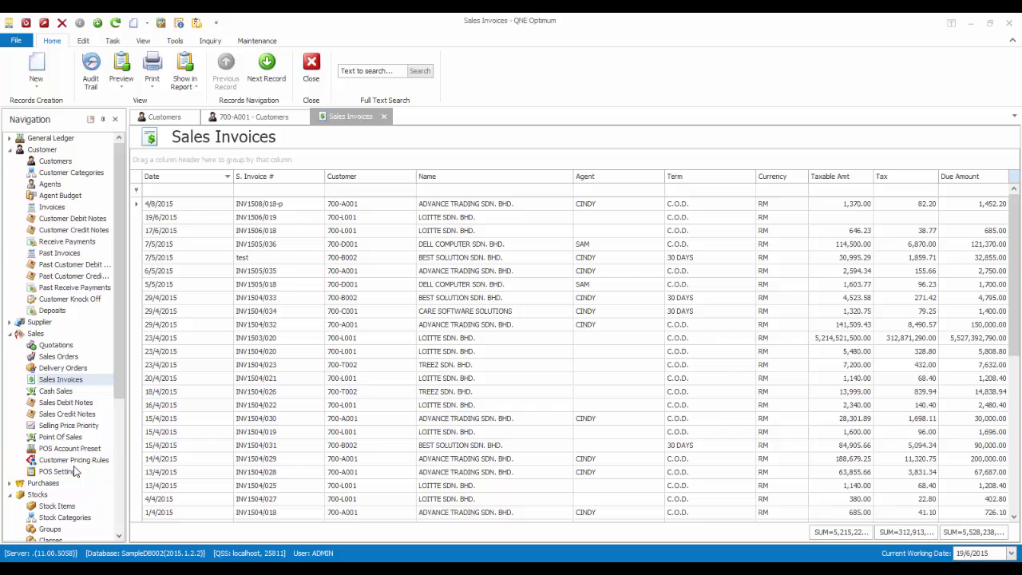
# Step: Start a new customer pricing rule and list its Apply to Company(s) options
pyautogui.click(73, 460)
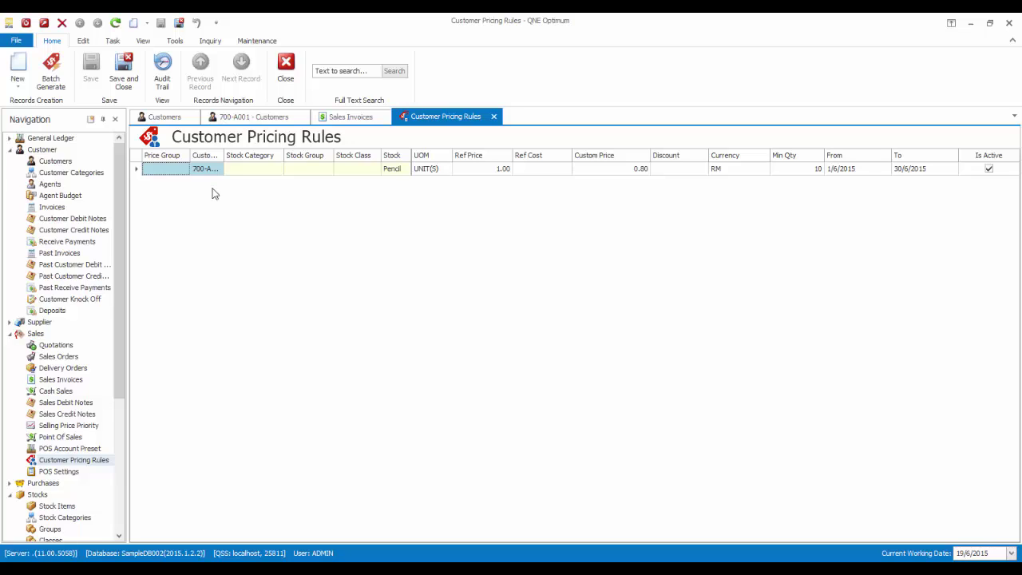
pyautogui.click(17, 70)
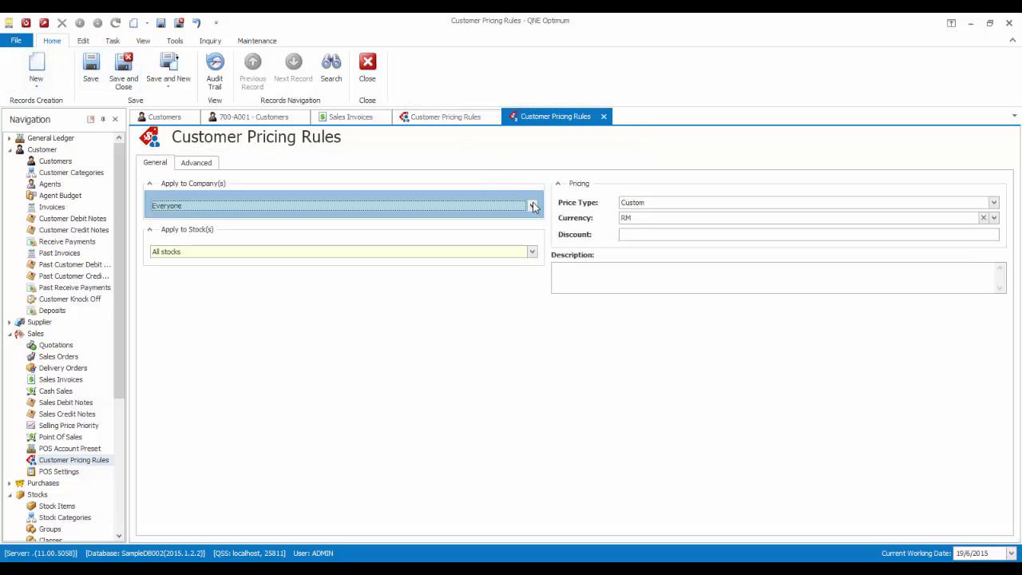
pyautogui.click(532, 206)
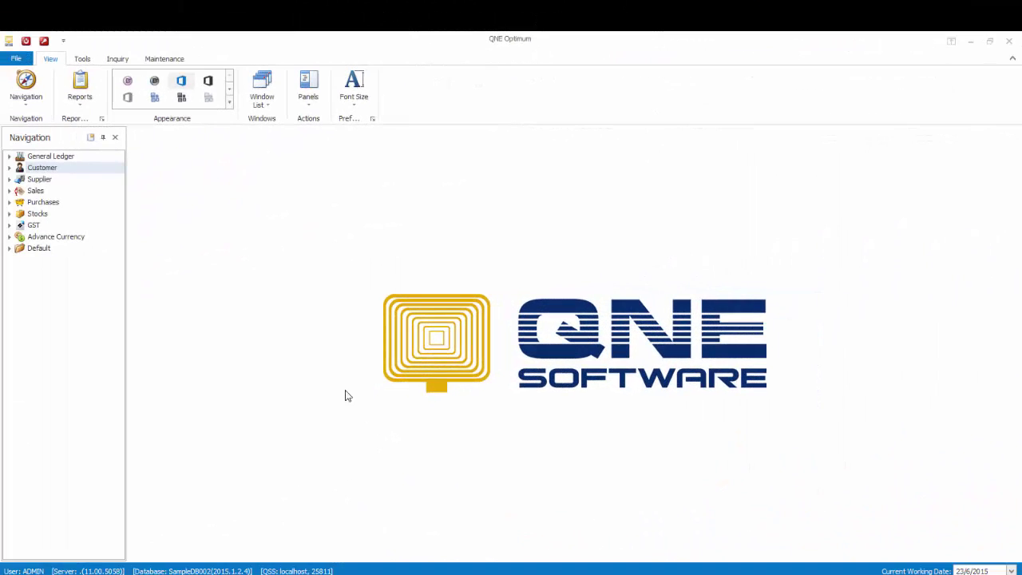
# Step: Open customer 700-B001's record and show its Price Group choices, including Dealer
pyautogui.click(10, 168)
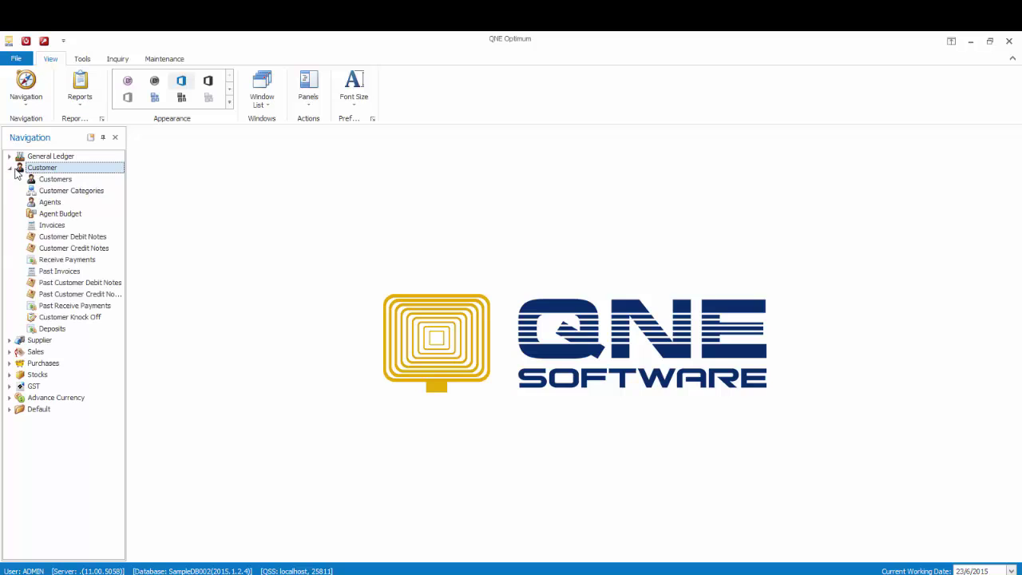
pyautogui.click(41, 179)
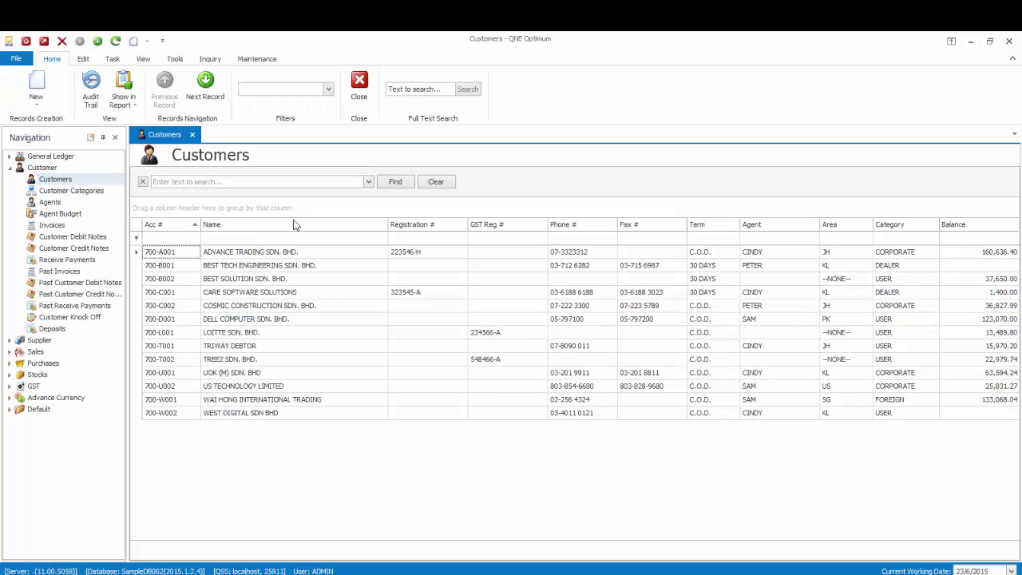
pyautogui.click(279, 266)
pyautogui.doubleClick(279, 265)
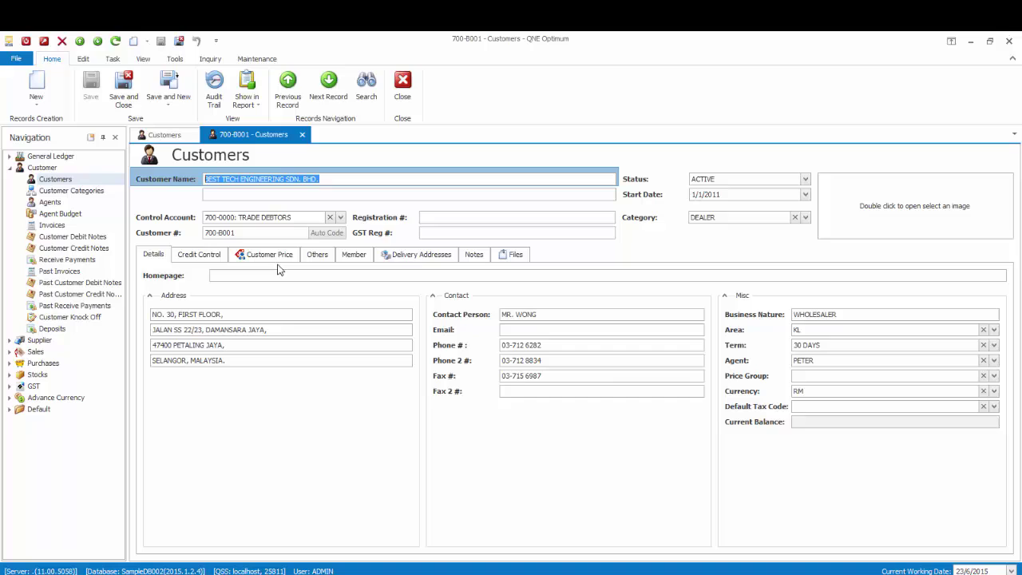
pyautogui.click(994, 376)
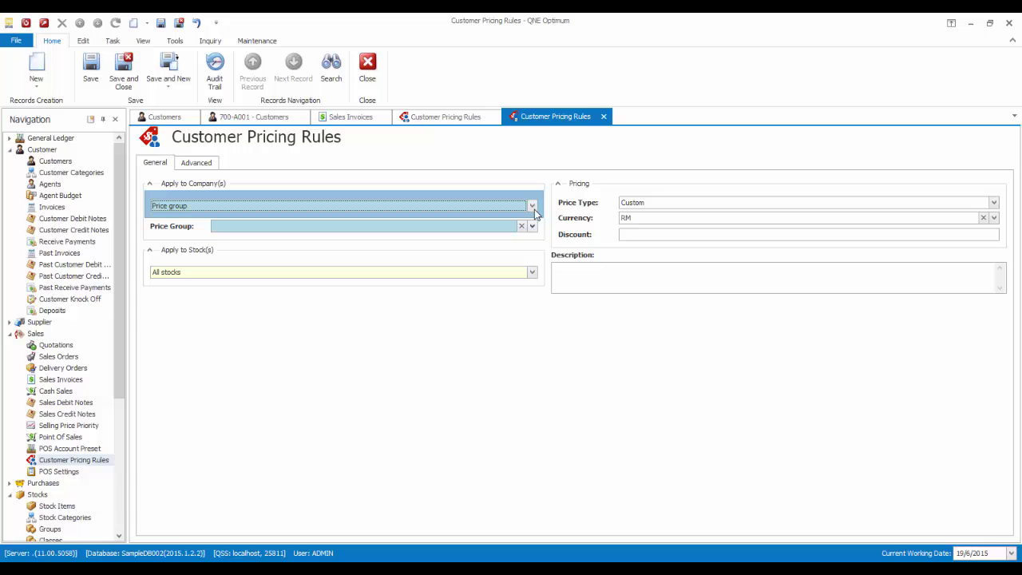
# Step: Make the new pricing rule apply to the Dealer price group
pyautogui.click(533, 207)
pyautogui.click(531, 236)
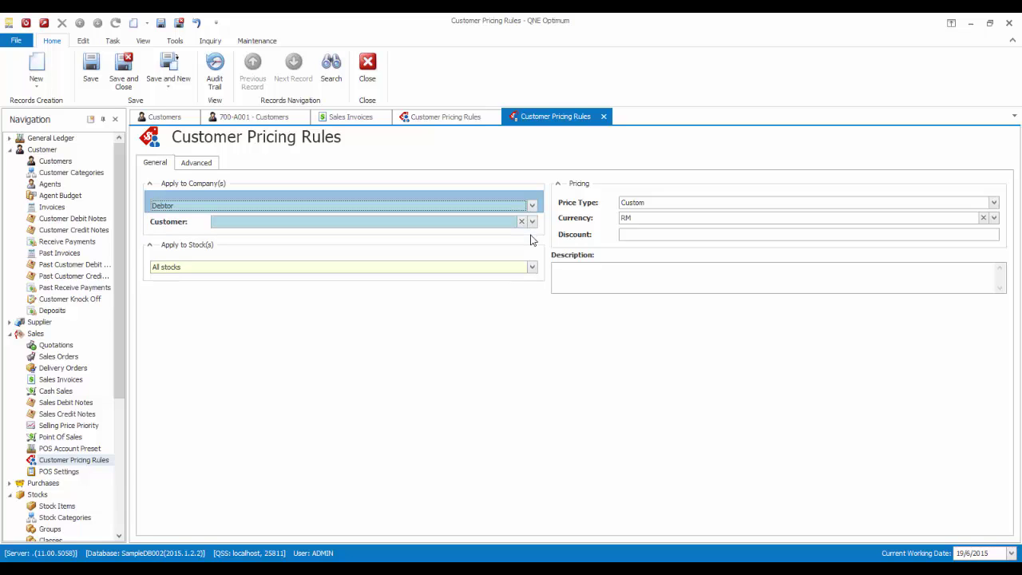
pyautogui.click(532, 222)
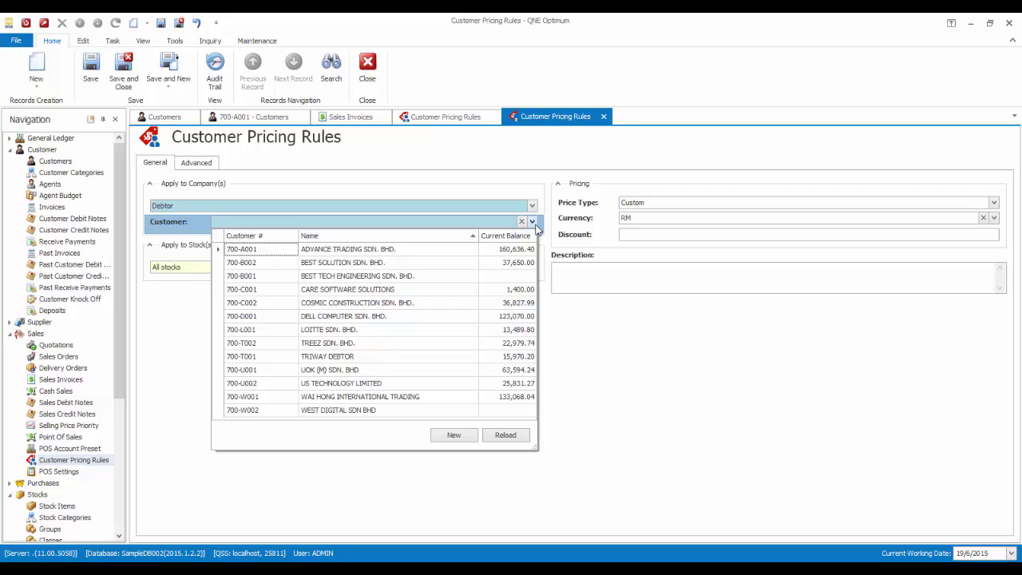
pyautogui.click(532, 206)
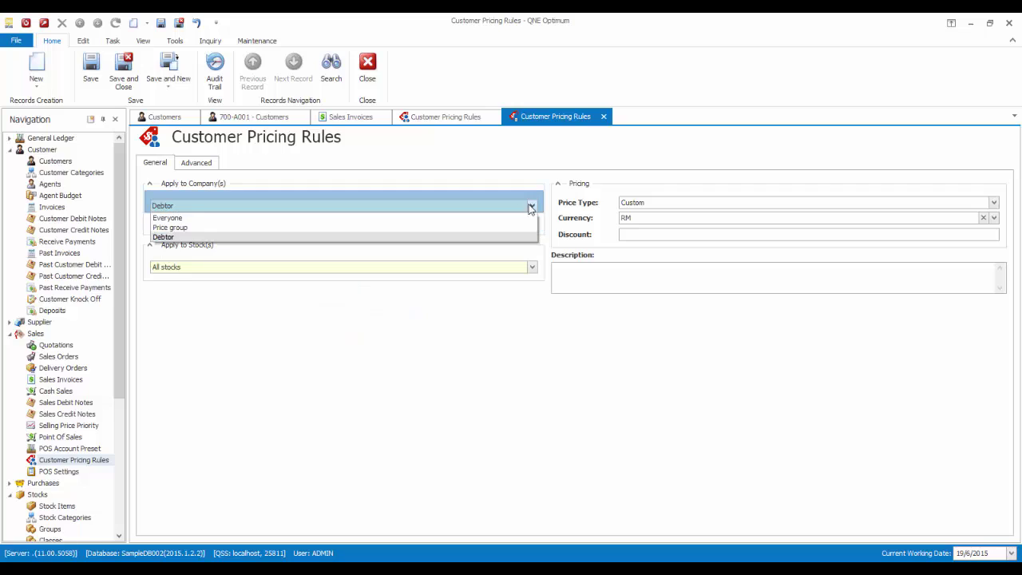
pyautogui.click(473, 229)
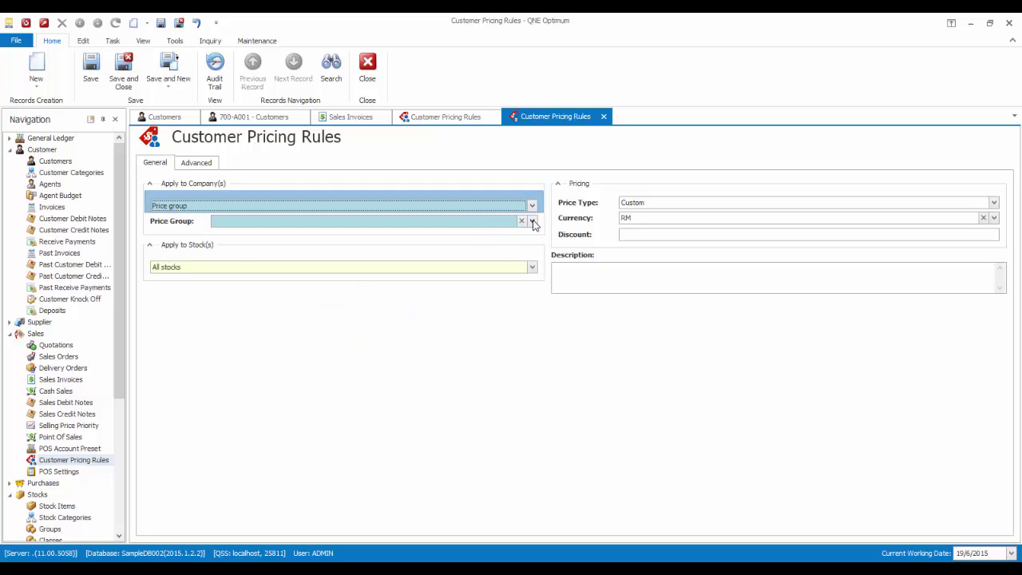
pyautogui.click(532, 221)
pyautogui.click(269, 248)
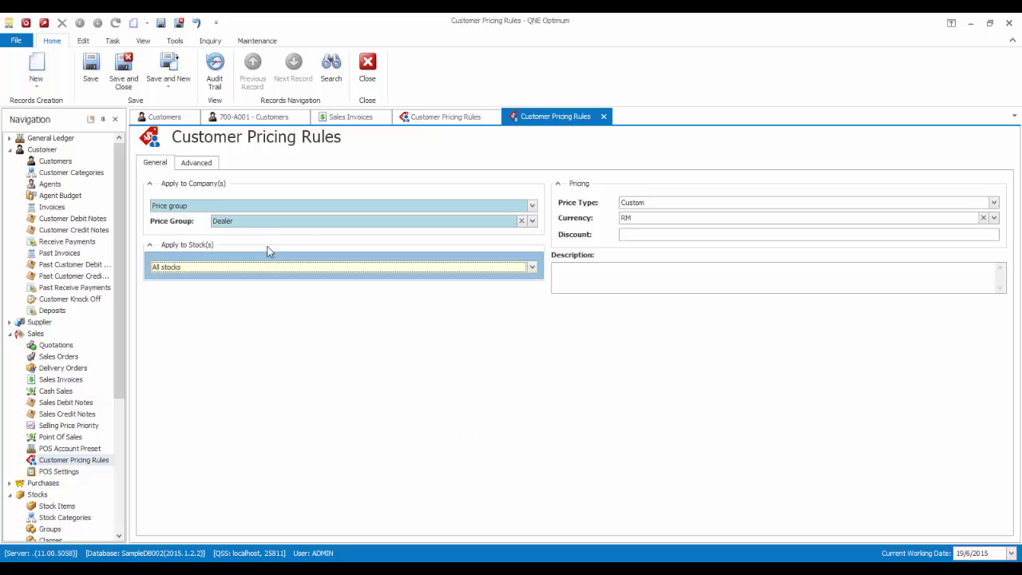
# Step: Limit the rule to stock SAMKEY with a 10% discount
pyautogui.click(487, 267)
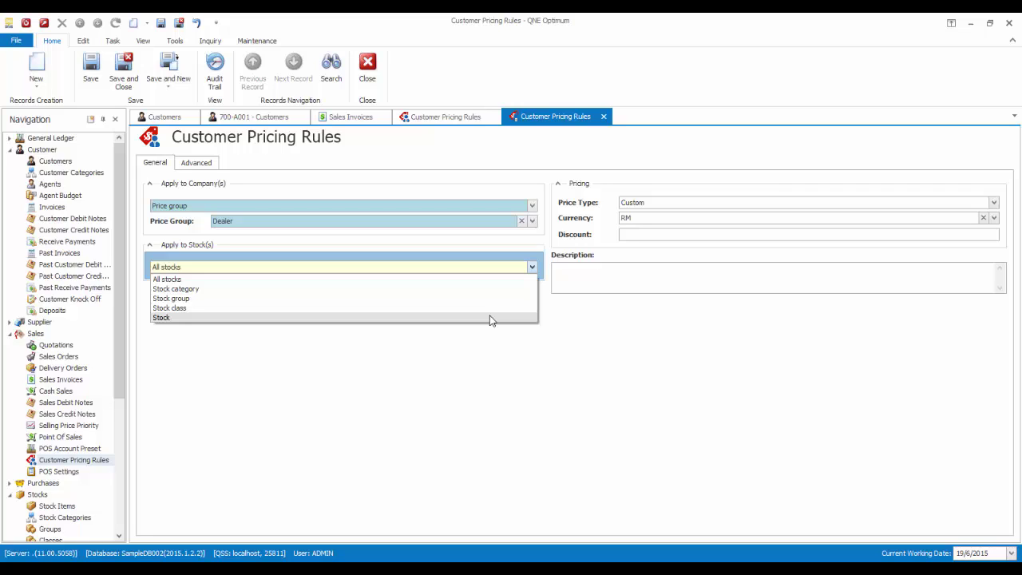
pyautogui.click(491, 318)
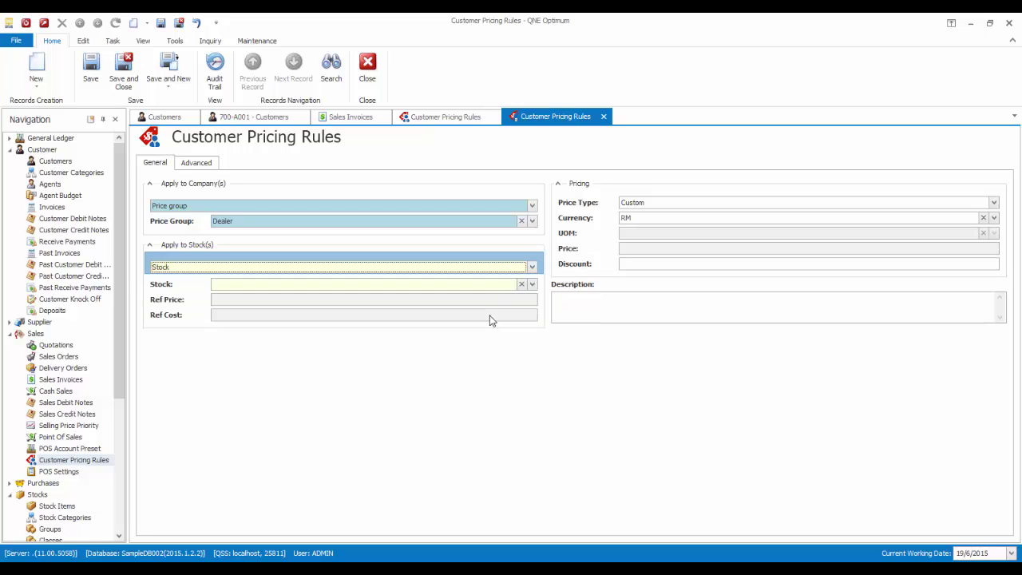
pyautogui.click(533, 285)
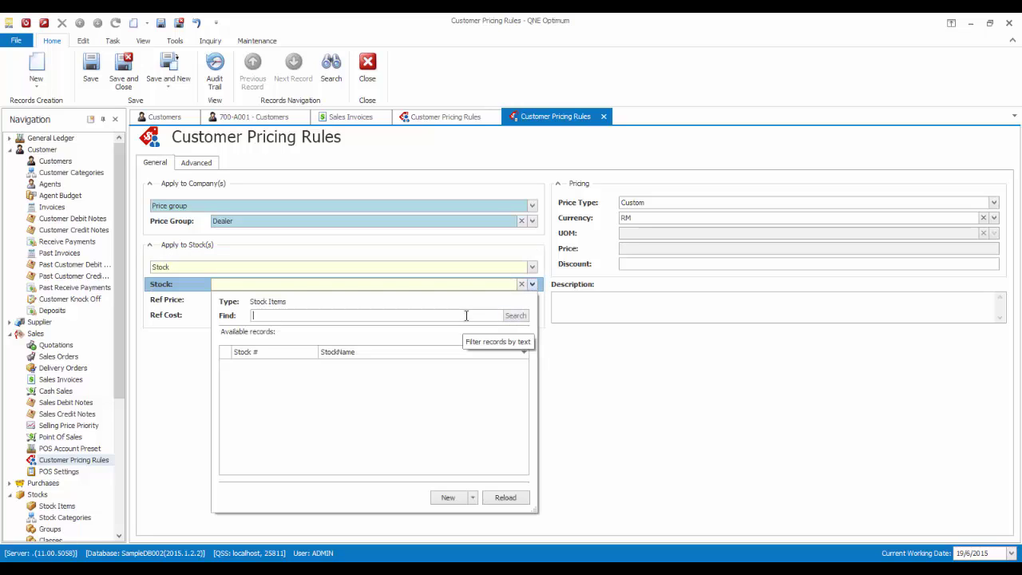
pyautogui.write('sam')
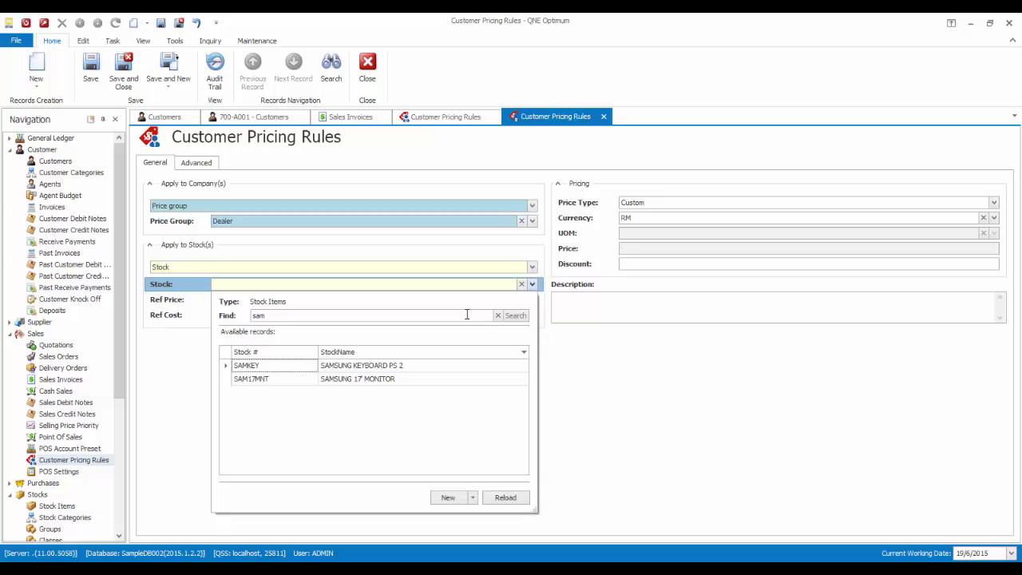
pyautogui.press('Return')
pyautogui.click(696, 264)
pyautogui.write('10')
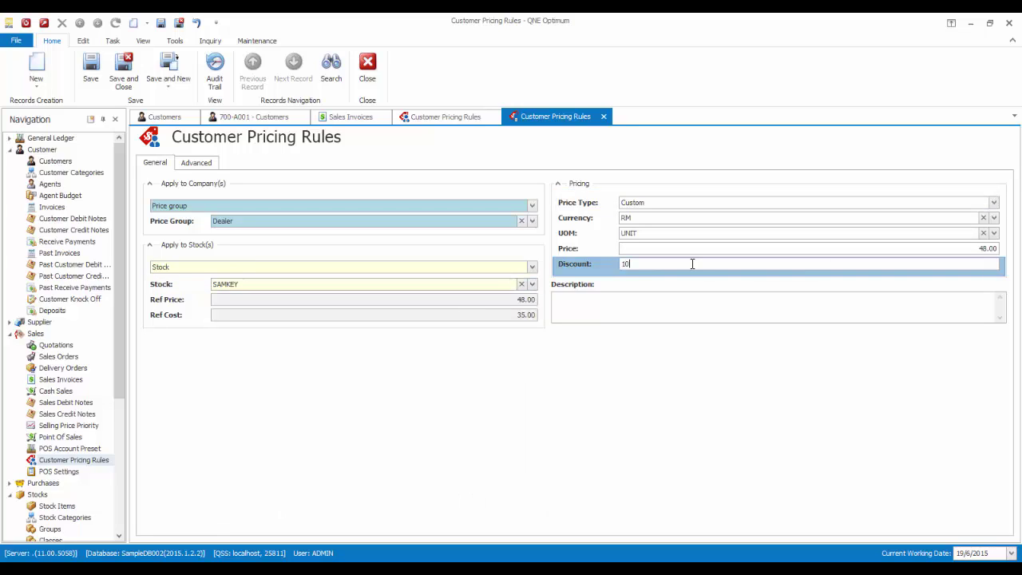
pyautogui.write('%')
# Step: Set minimum quantity 20, valid 1/6/2015 to 30/6/2015, and save the rule
pyautogui.click(196, 164)
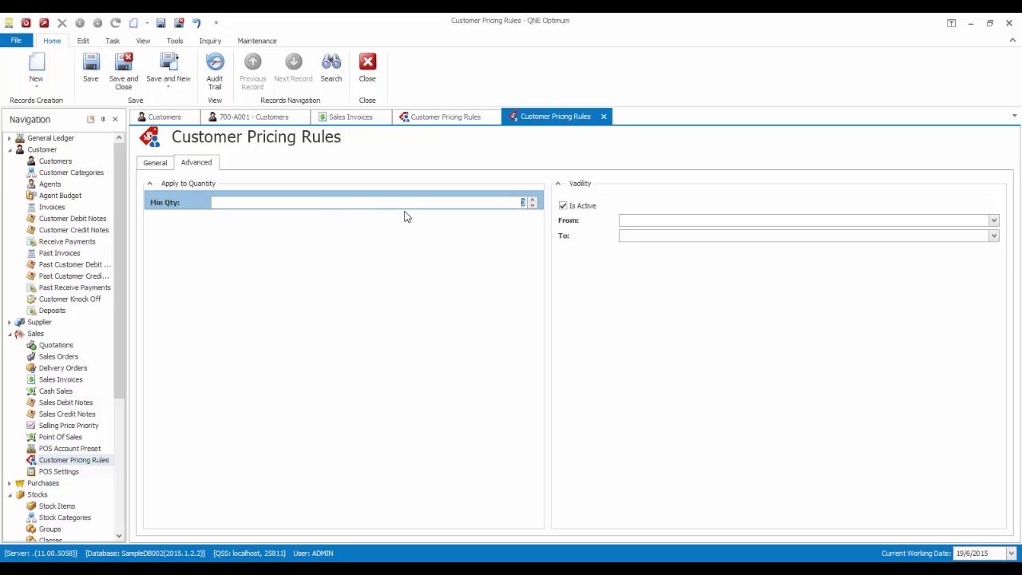
pyautogui.write('20')
pyautogui.click(994, 221)
pyautogui.click(667, 282)
pyautogui.click(995, 235)
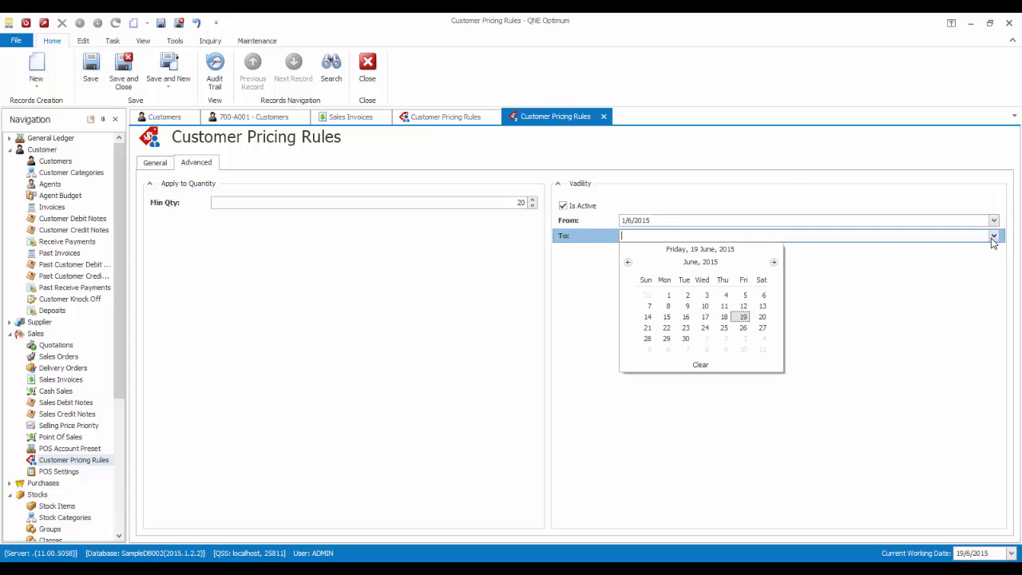
pyautogui.click(684, 341)
pyautogui.click(93, 70)
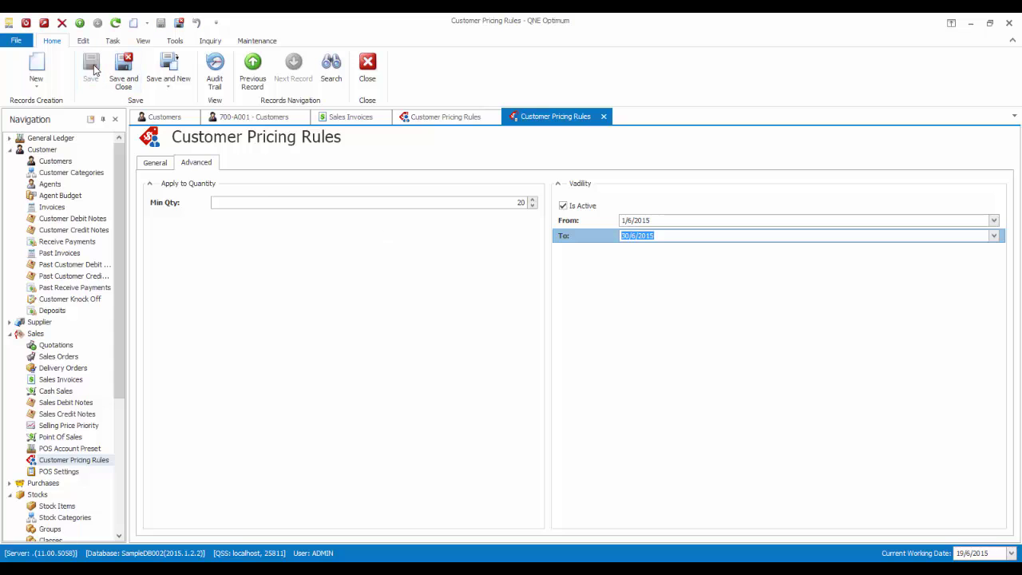
pyautogui.click(339, 119)
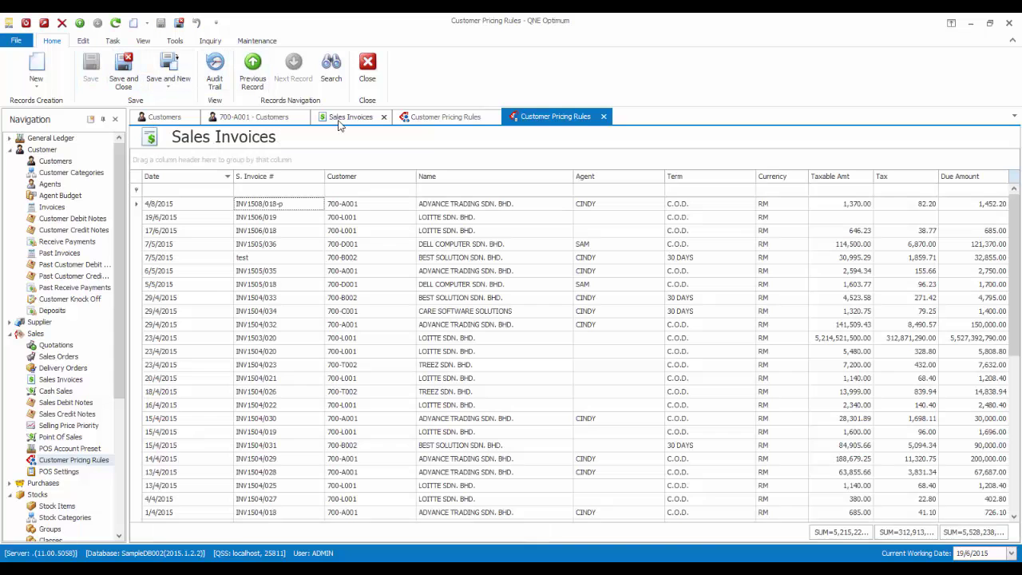
# Step: Start a new sales invoice for ADVANCE TRADING SDN. BHD
pyautogui.click(32, 70)
pyautogui.click(434, 204)
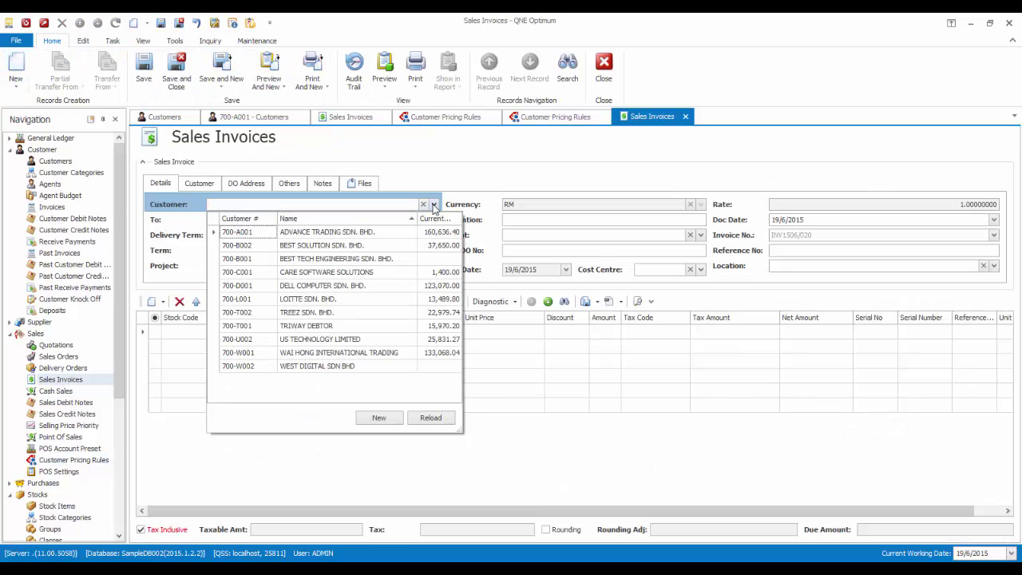
pyautogui.click(355, 233)
# Step: Add 22 SAMKEY keyboards and view the pricing rules giving the 10% discount
pyautogui.click(206, 332)
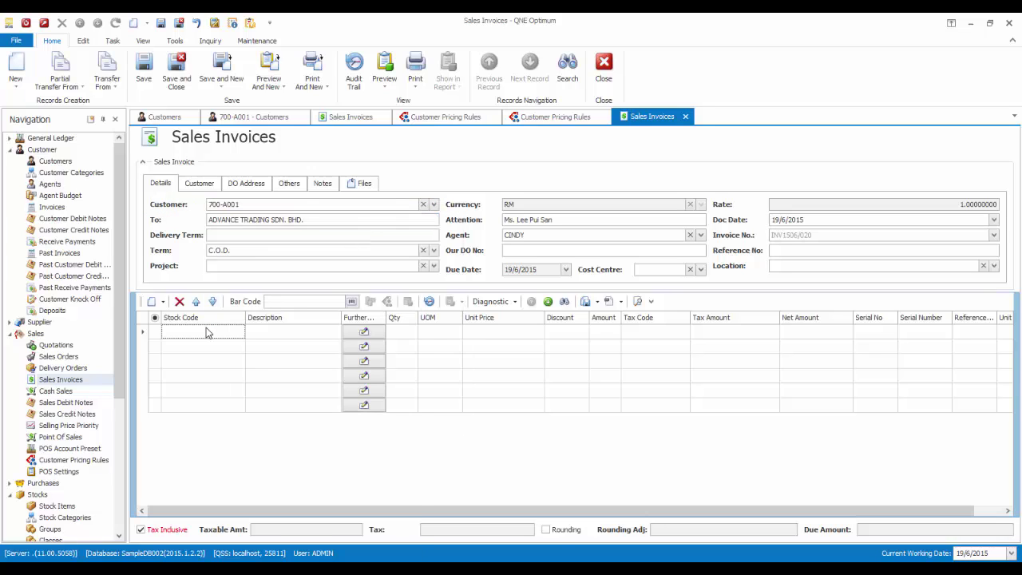
pyautogui.write('sams')
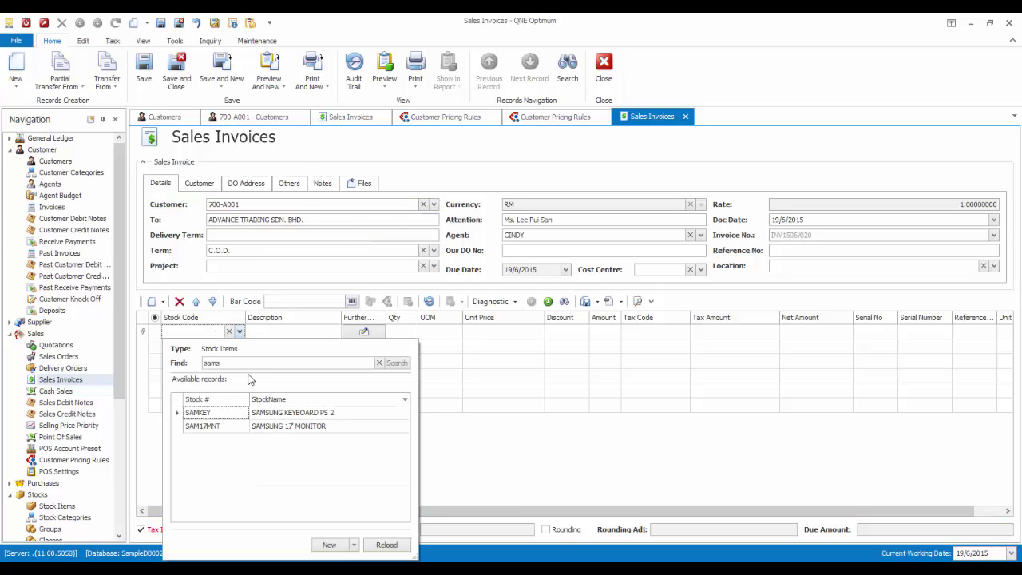
pyautogui.doubleClick(213, 412)
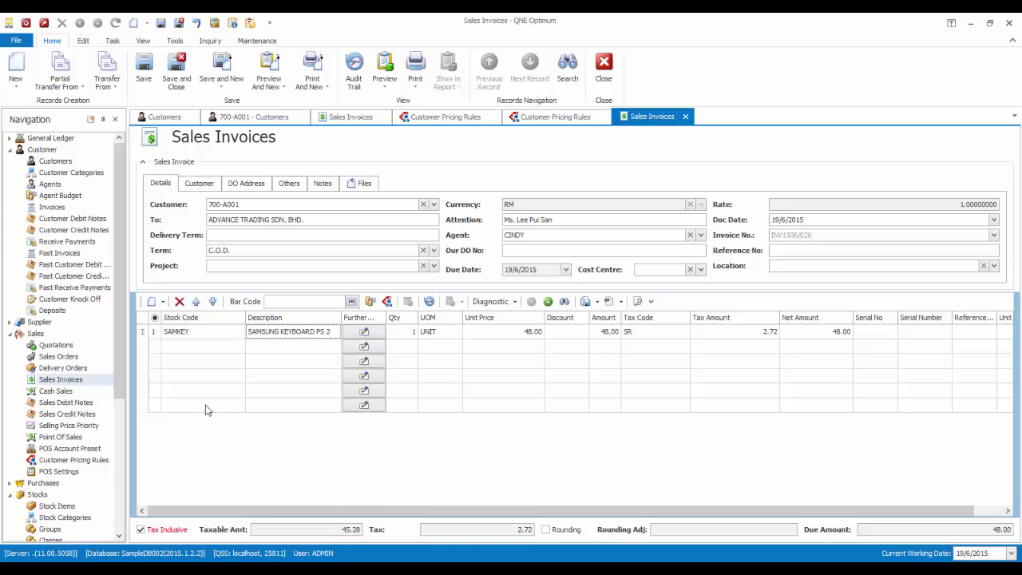
pyautogui.click(415, 335)
pyautogui.write('22')
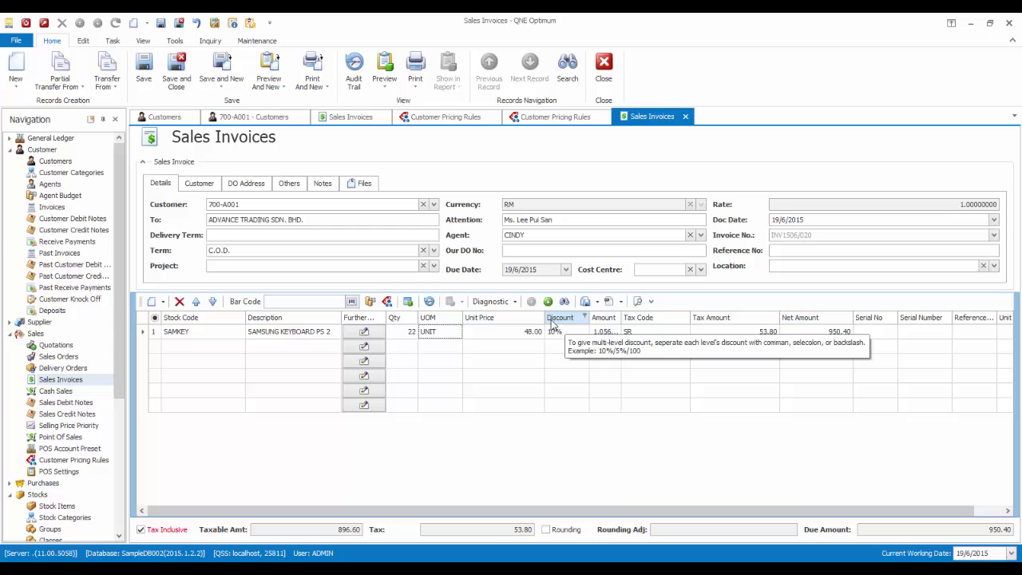
pyautogui.click(388, 302)
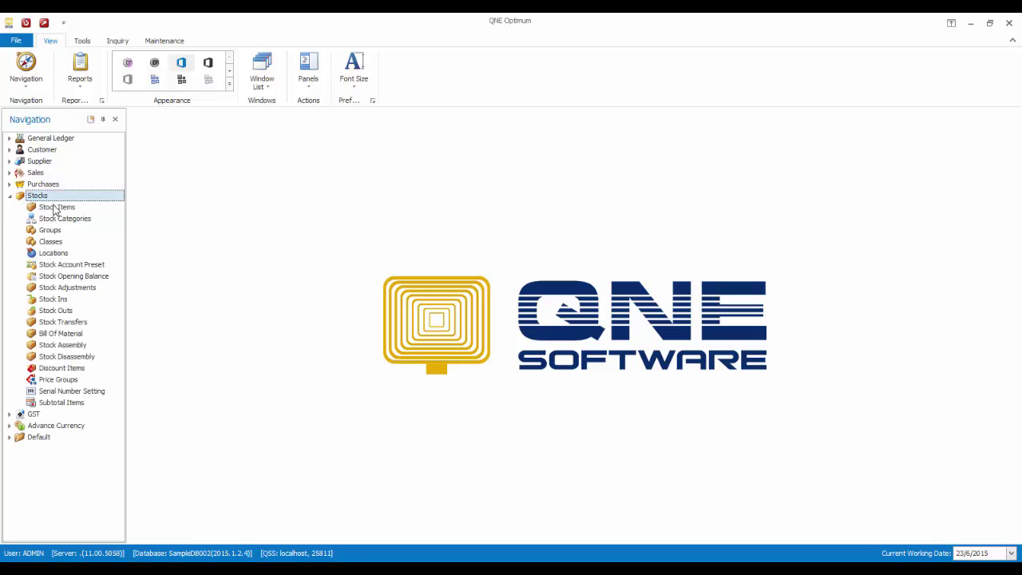
# Step: Open the Pencil stock item at its Customer Price tab
pyautogui.doubleClick(57, 207)
pyautogui.scroll(-10, 159, 383)
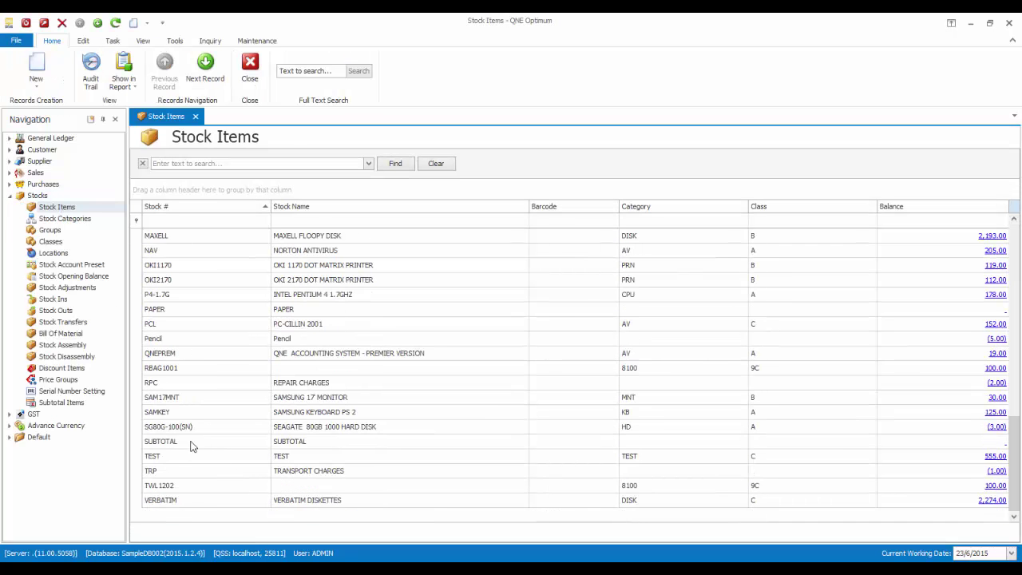
pyautogui.doubleClick(154, 339)
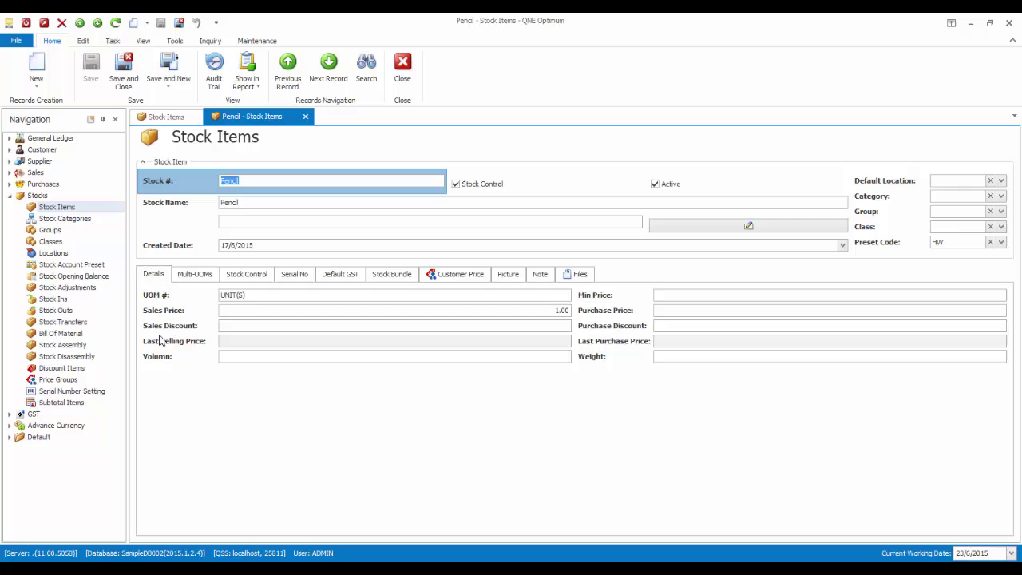
pyautogui.click(447, 276)
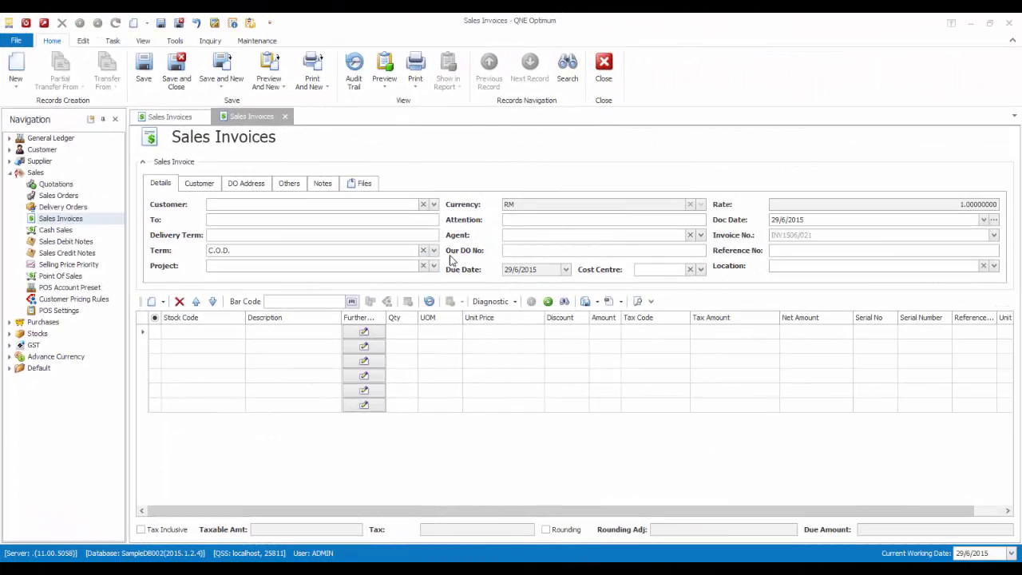
# Step: Bill the new sales invoice to LOITTE SDN. BHD
pyautogui.click(433, 205)
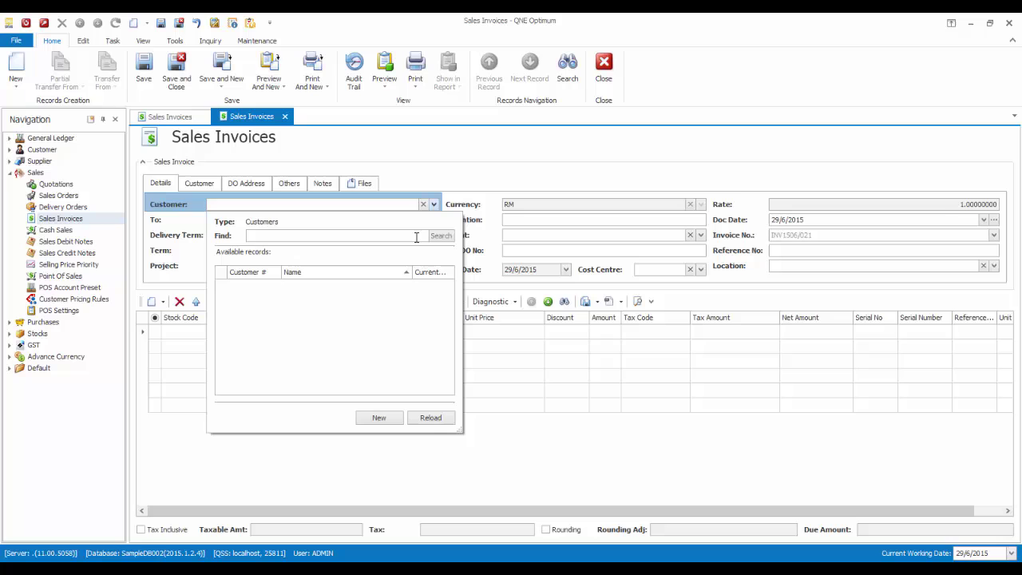
pyautogui.moveTo(450, 297); pyautogui.dragTo(454, 314)
pyautogui.scroll(-2, 431, 358)
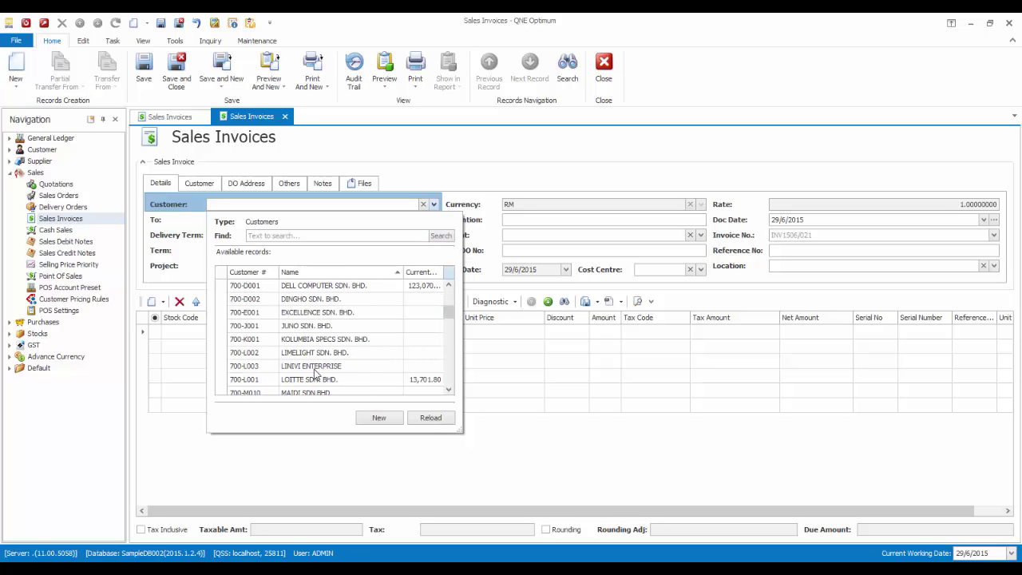
pyautogui.click(303, 381)
# Step: Add a Pencil line and apply the 0.70 custom price rule to it
pyautogui.click(210, 334)
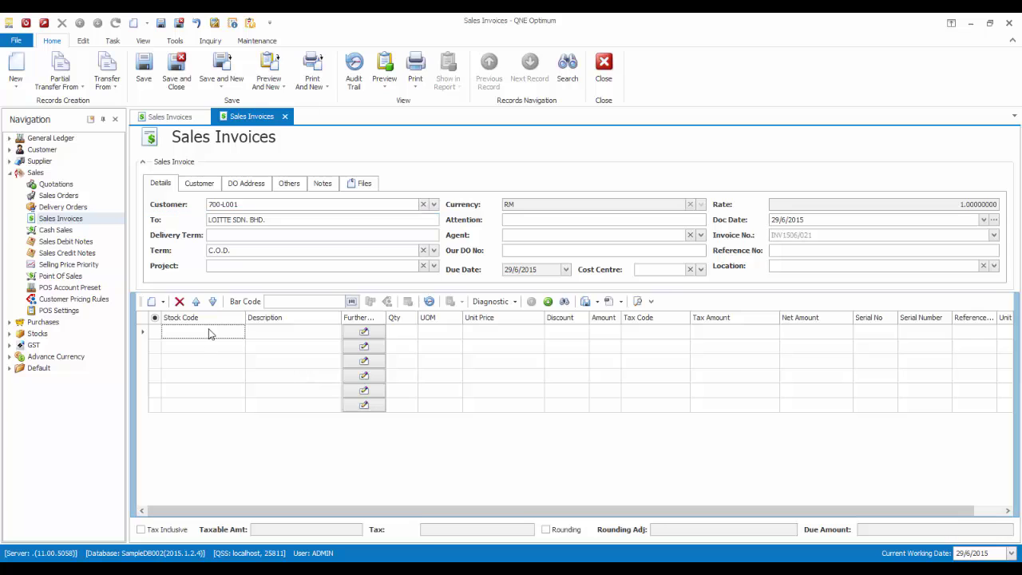
pyautogui.write('pen')
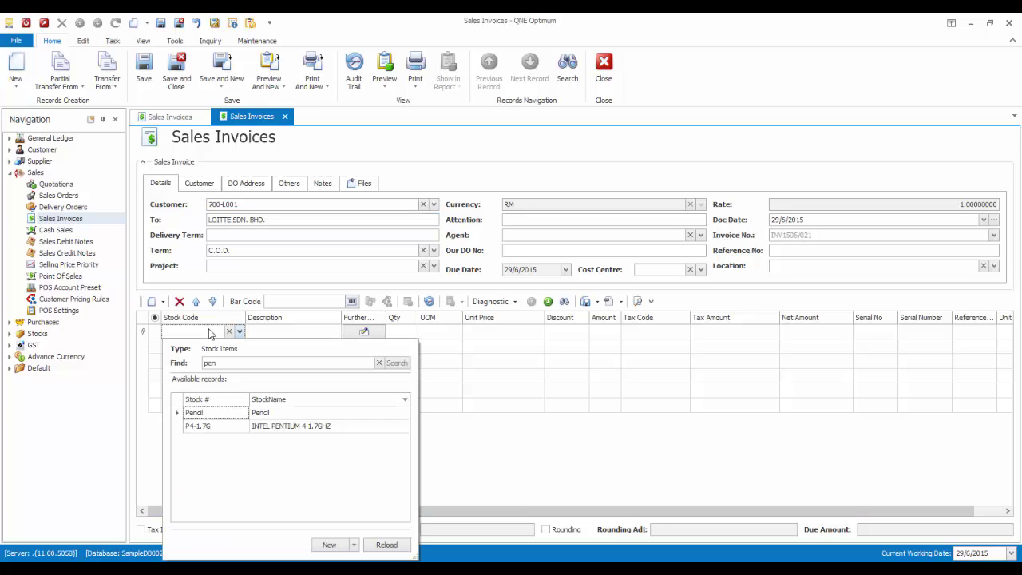
pyautogui.press('Return')
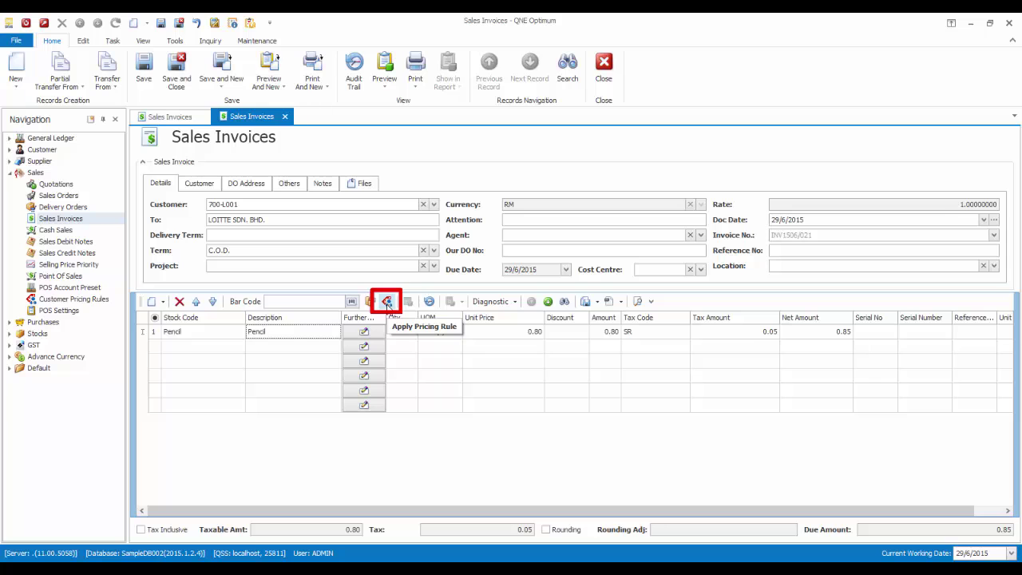
pyautogui.click(386, 302)
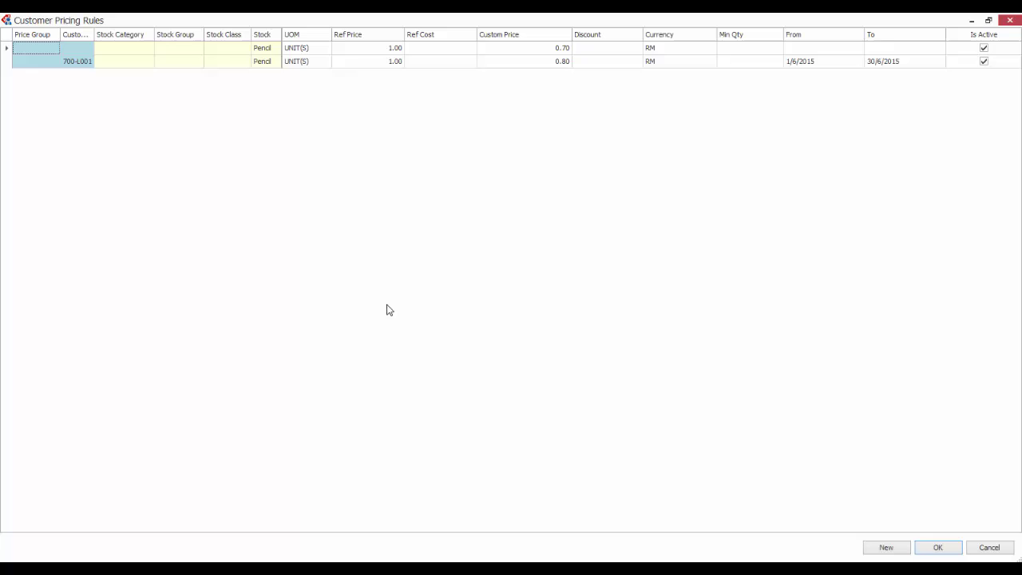
pyautogui.doubleClick(543, 51)
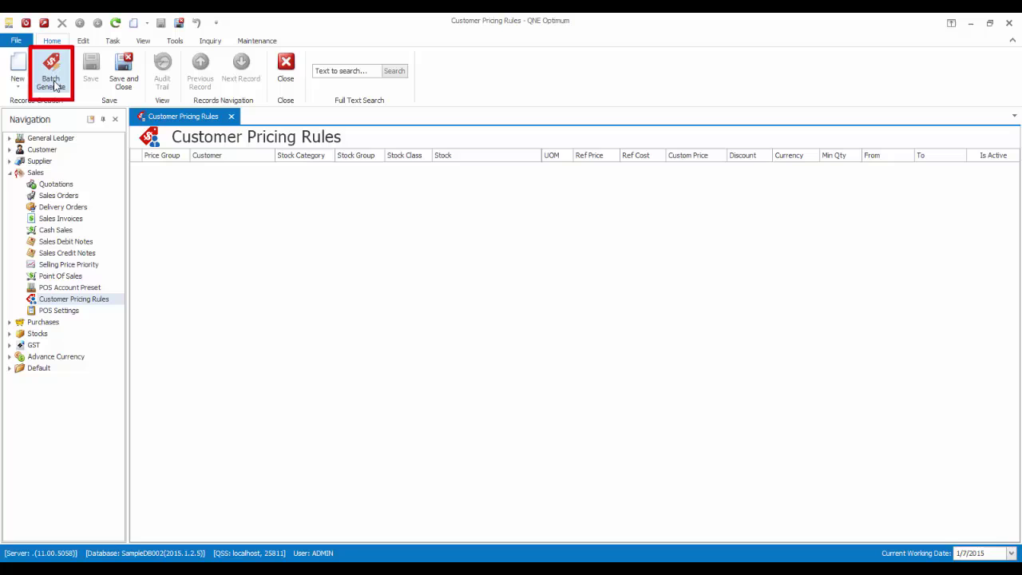
# Step: Start batch generating pricing rules, choosing the customer basis and keeping Stocks as stock basis
pyautogui.click(51, 72)
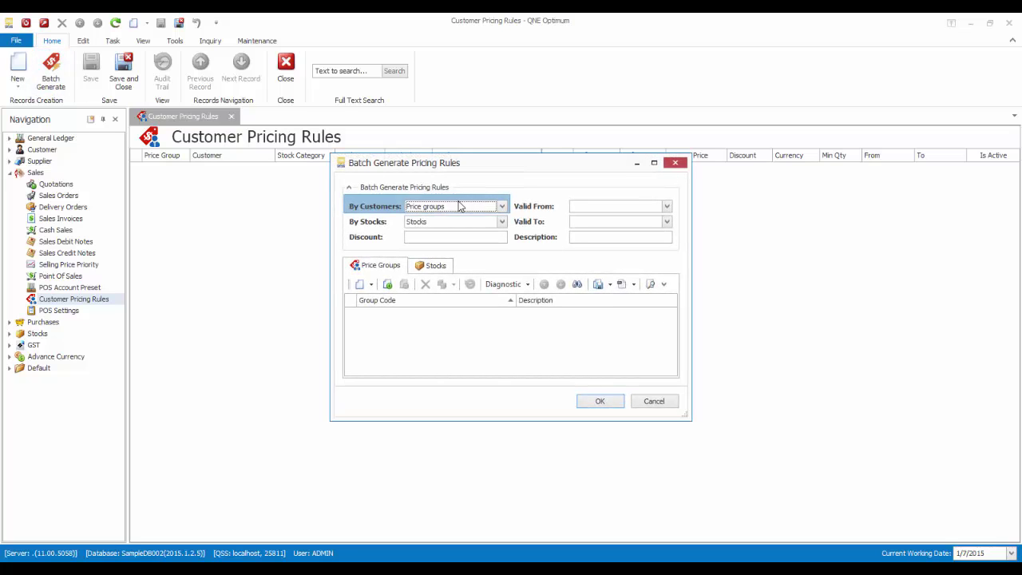
pyautogui.click(503, 207)
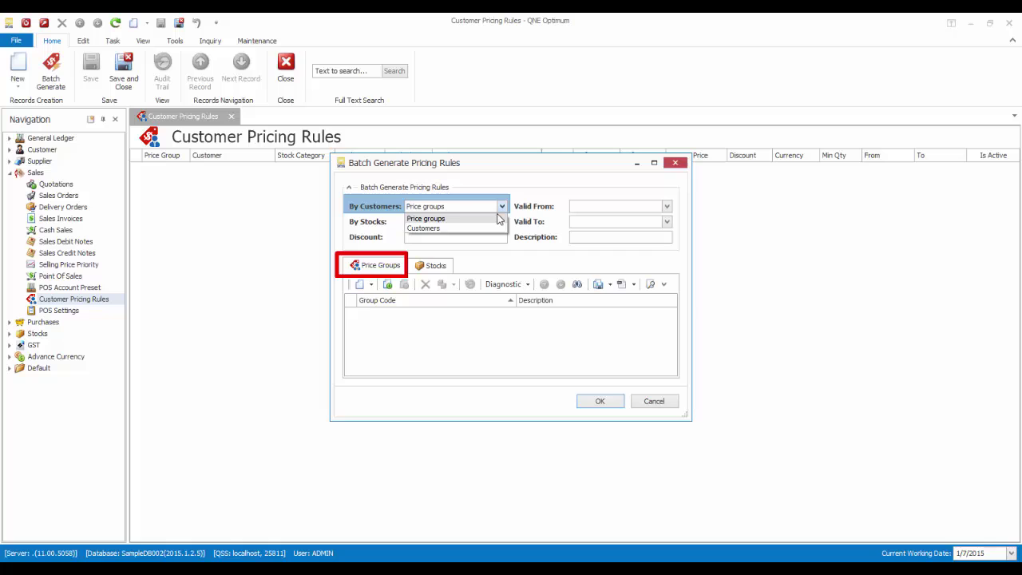
pyautogui.click(431, 235)
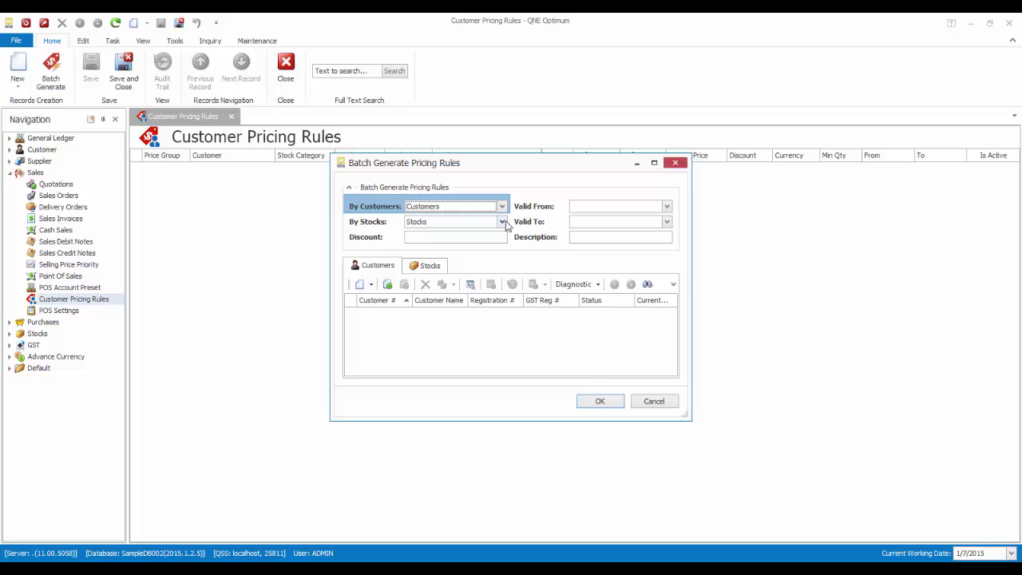
pyautogui.click(502, 222)
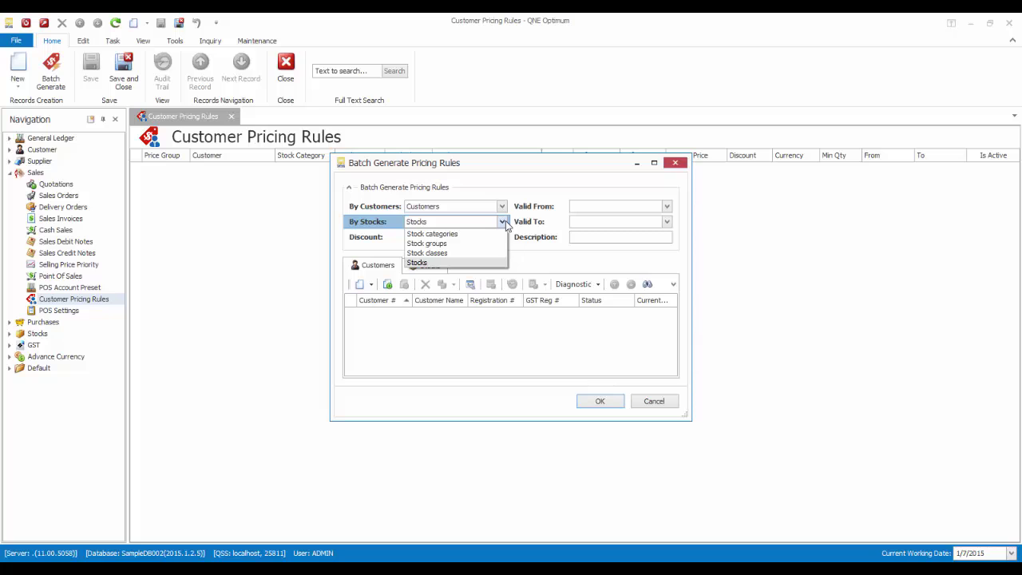
pyautogui.click(517, 236)
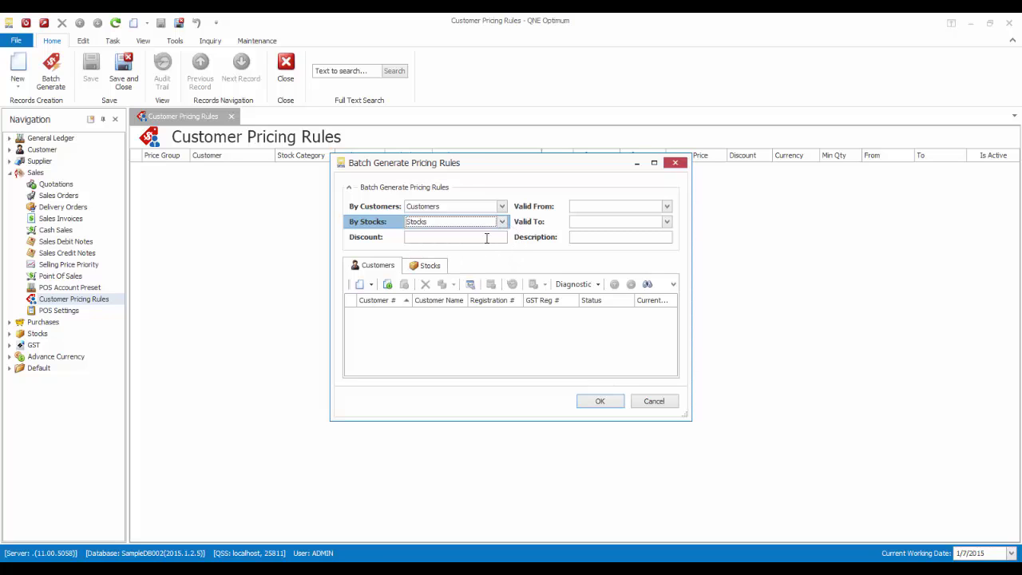
# Step: Enter a 10% discount valid from 1/7/2015 to 5/7/2015
pyautogui.click(487, 237)
pyautogui.write('10')
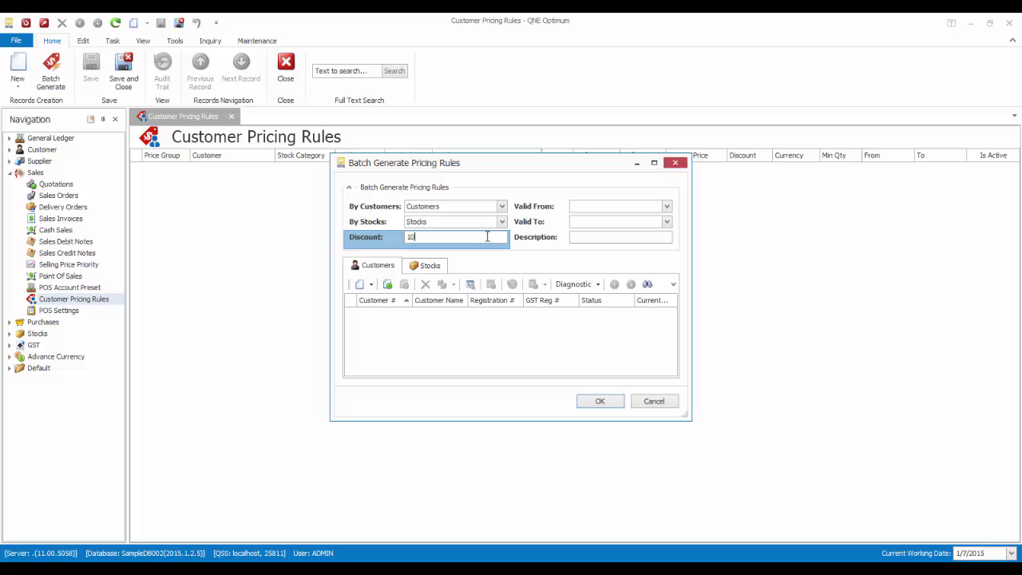
pyautogui.write('%')
pyautogui.click(667, 206)
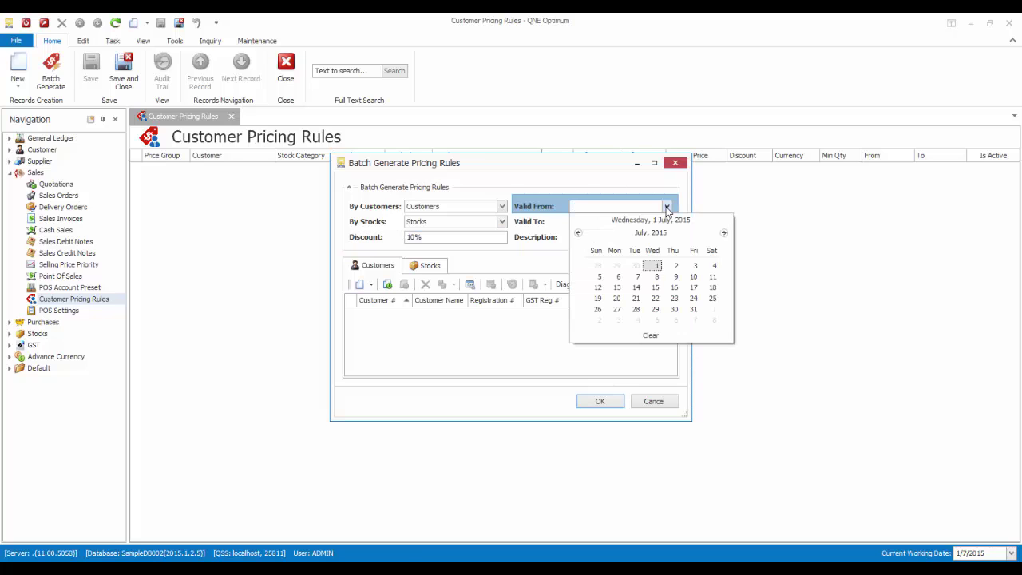
pyautogui.click(653, 266)
pyautogui.click(667, 222)
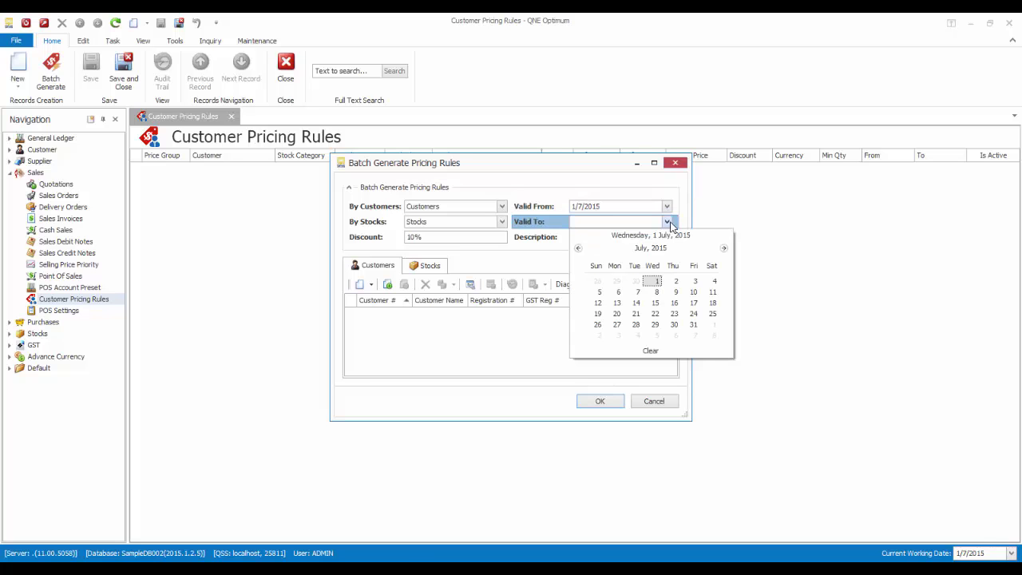
pyautogui.click(599, 292)
# Step: Describe the rules as 'VIP 5 Days Sales' and bring up the customers to include
pyautogui.click(614, 236)
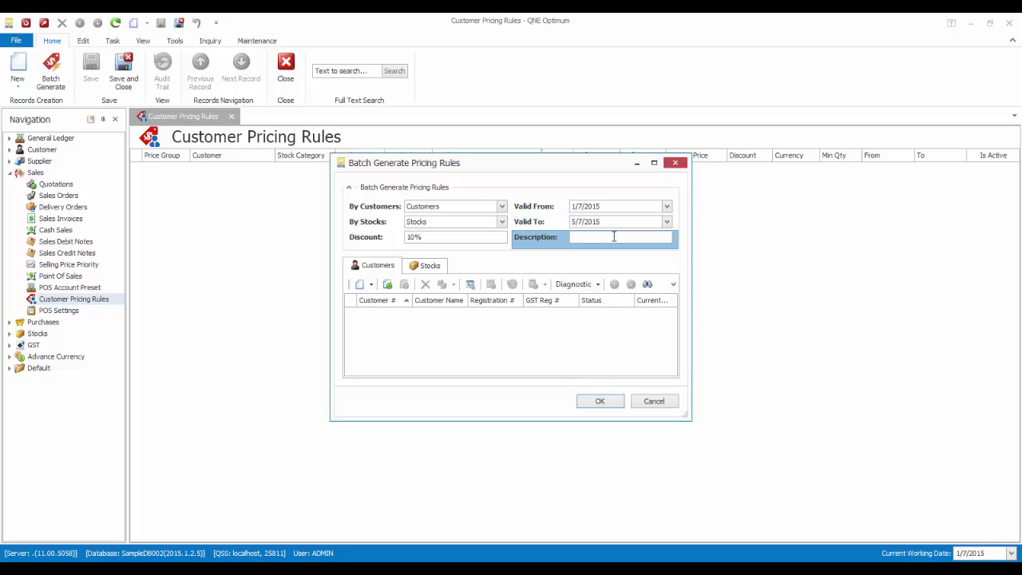
pyautogui.write('VIP 5 Days SAles')
pyautogui.press('BackSpace')
pyautogui.press('BackSpace')
pyautogui.press('BackSpace')
pyautogui.press('BackSpace')
pyautogui.write('ales')
pyautogui.click(385, 285)
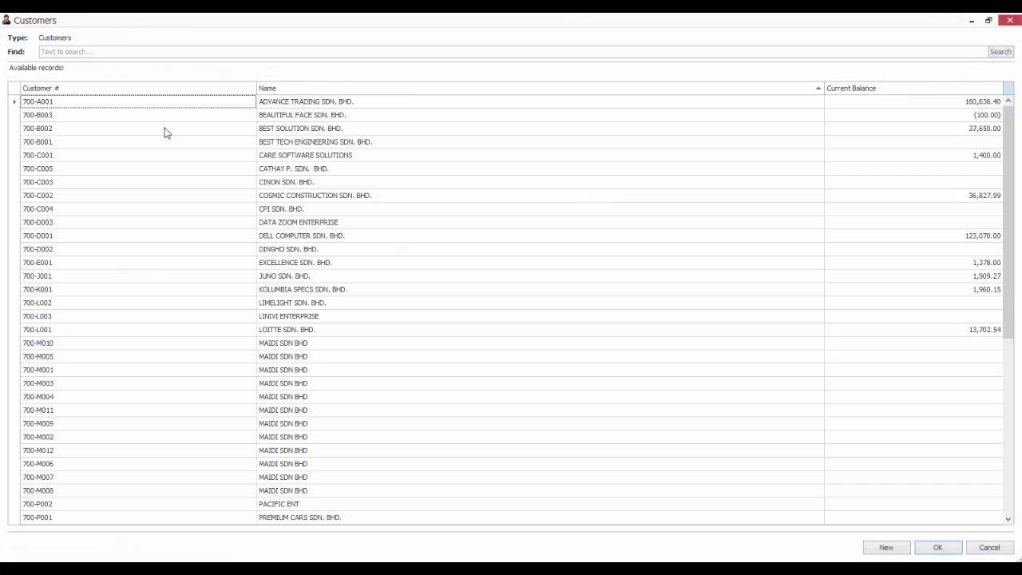
# Step: Select the nine customers who will receive the VIP discount
pyautogui.click(326, 116)
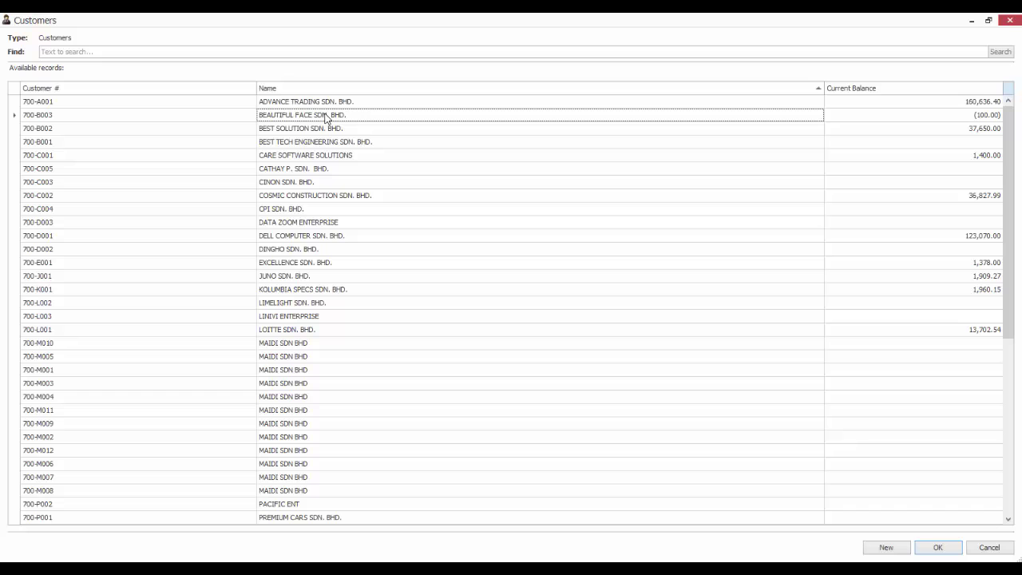
pyautogui.keyDown('ctrl'); pyautogui.click(295, 170); pyautogui.keyUp('ctrl')
pyautogui.keyDown('ctrl'); pyautogui.click(288, 183); pyautogui.keyUp('ctrl')
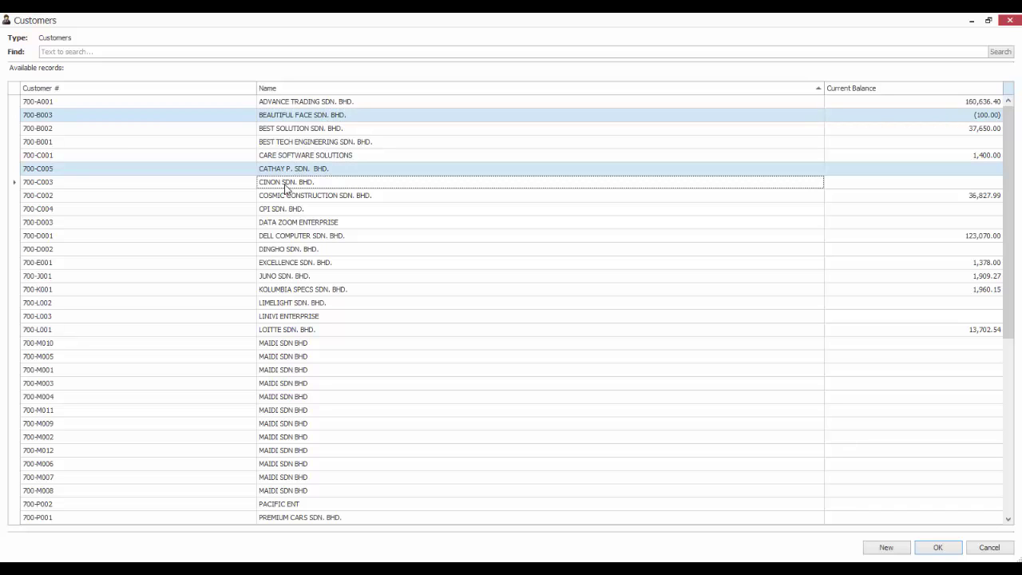
pyautogui.keyDown('ctrl'); pyautogui.click(273, 210); pyautogui.keyUp('ctrl')
pyautogui.keyDown('ctrl'); pyautogui.click(274, 223); pyautogui.keyUp('ctrl')
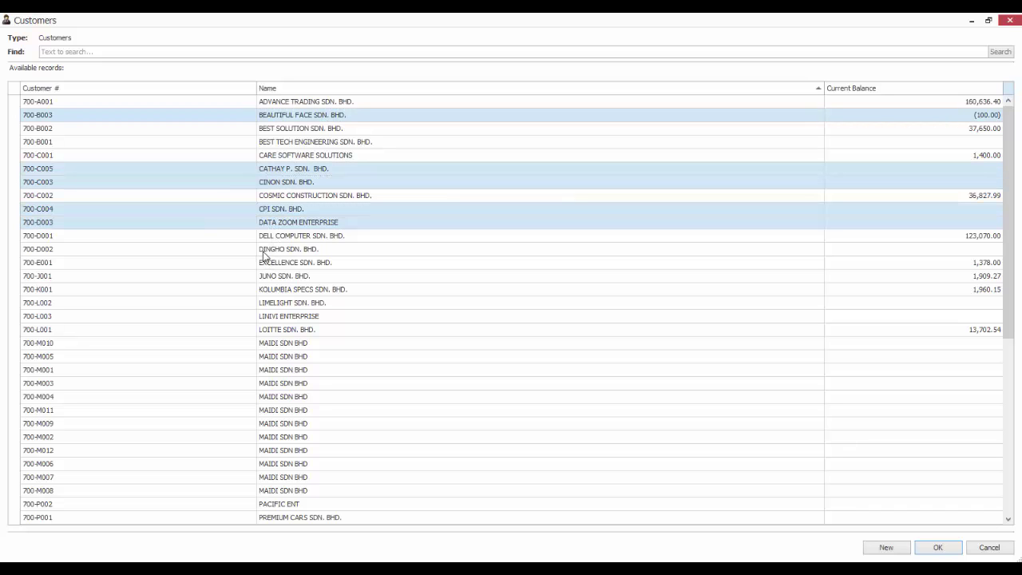
pyautogui.keyDown('ctrl'); pyautogui.click(263, 250); pyautogui.keyUp('ctrl')
pyautogui.keyDown('ctrl'); pyautogui.click(265, 290); pyautogui.keyUp('ctrl')
pyautogui.keyDown('ctrl'); pyautogui.click(266, 304); pyautogui.keyUp('ctrl')
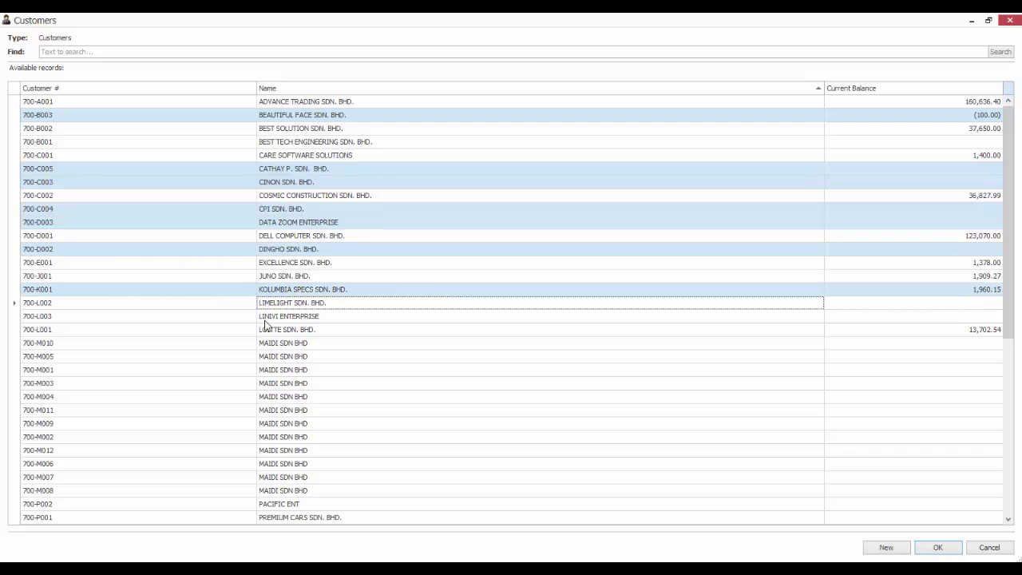
pyautogui.keyDown('ctrl'); pyautogui.click(270, 345); pyautogui.keyUp('ctrl')
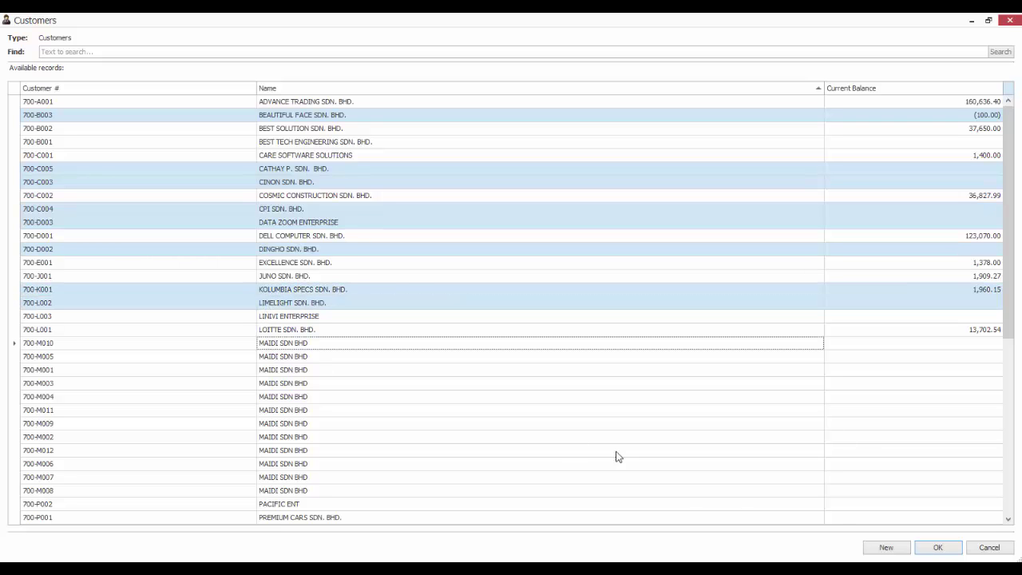
pyautogui.click(933, 550)
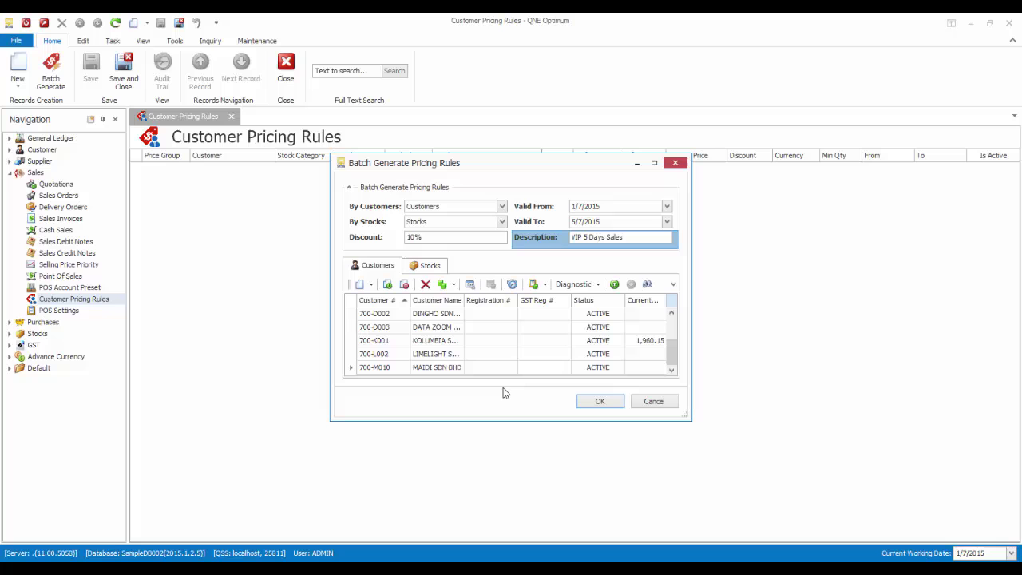
# Step: Add stocks OKI2170, SAM17MNT and SAMKEY, then generate the 27 discount rules
pyautogui.click(430, 270)
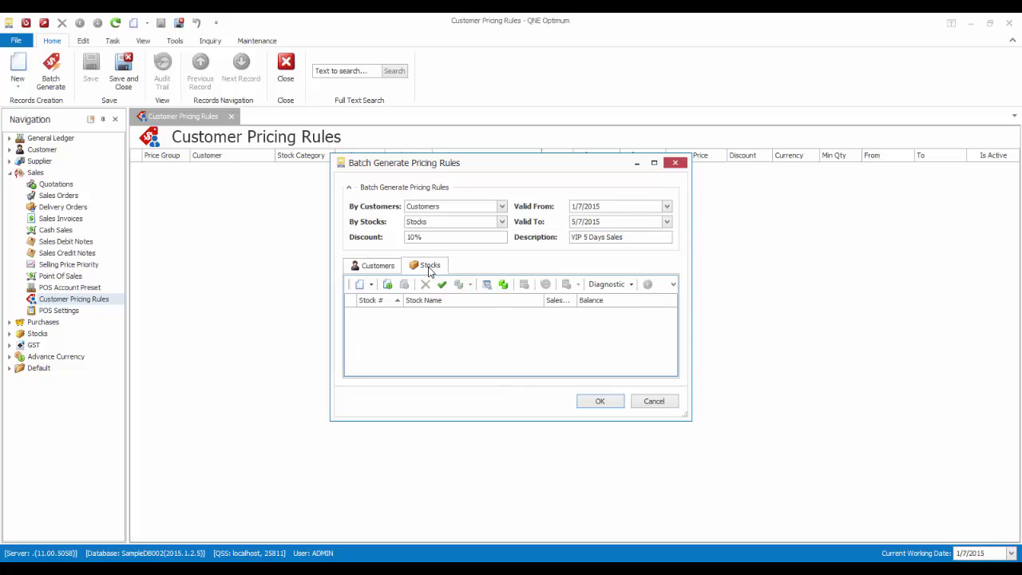
pyautogui.click(387, 284)
pyautogui.click(1001, 51)
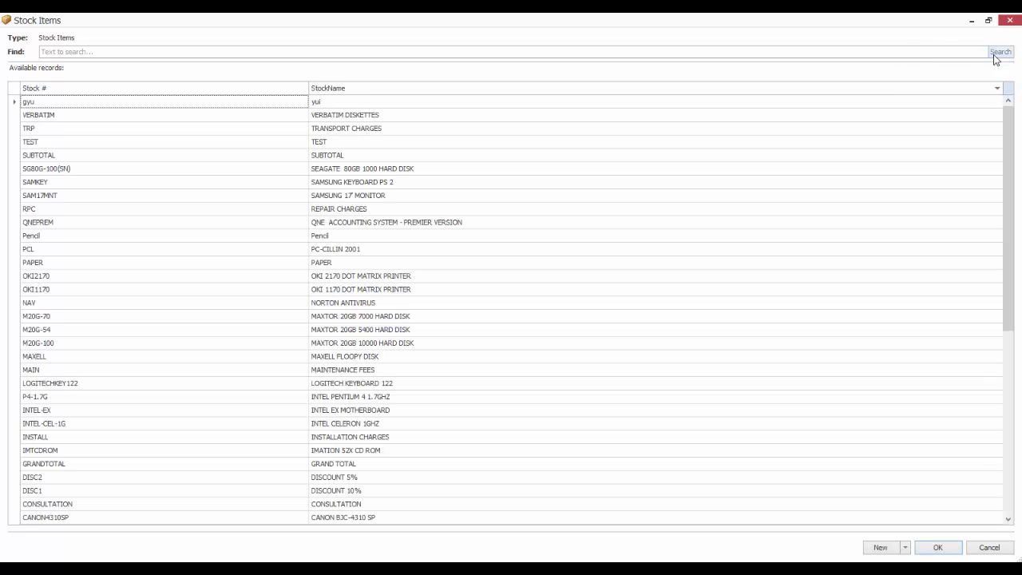
pyautogui.click(391, 183)
pyautogui.keyDown('ctrl'); pyautogui.click(383, 196); pyautogui.keyUp('ctrl')
pyautogui.keyDown('ctrl'); pyautogui.click(339, 277); pyautogui.keyUp('ctrl')
pyautogui.click(939, 548)
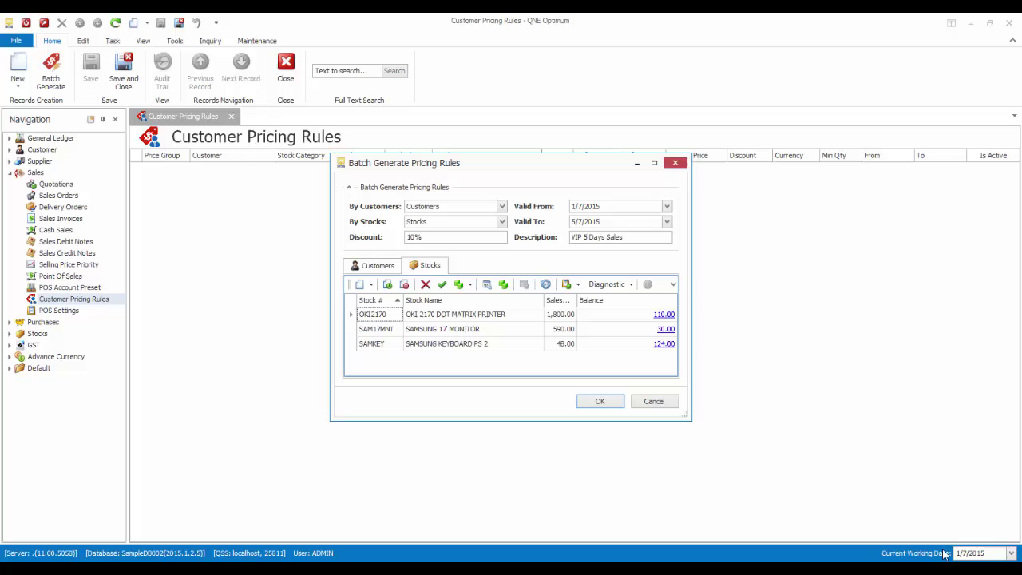
pyautogui.click(611, 407)
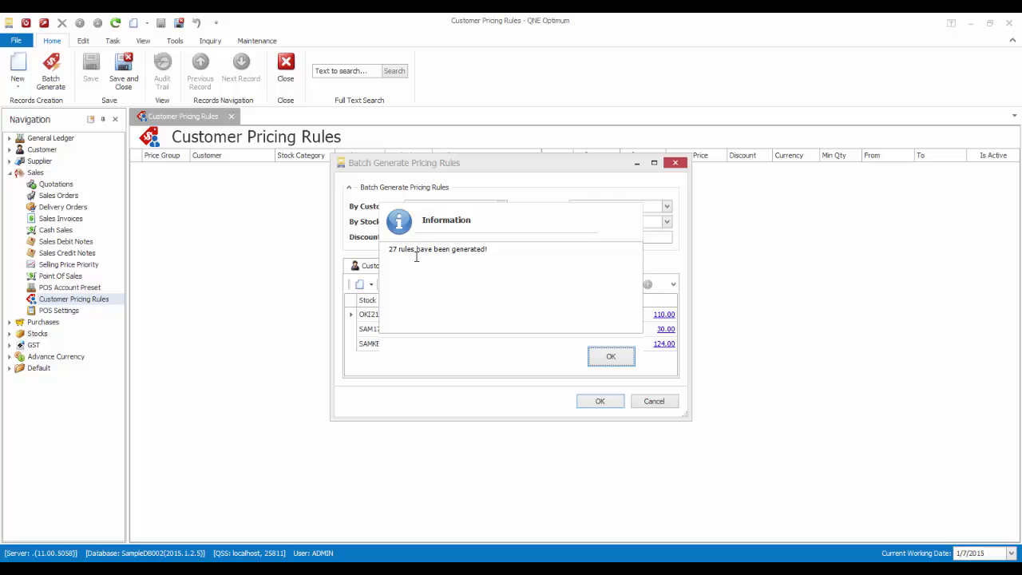
# Step: Start a new sales invoice billed to VIP customer BEAUTIFUL FACE SDN. BHD
pyautogui.click(609, 357)
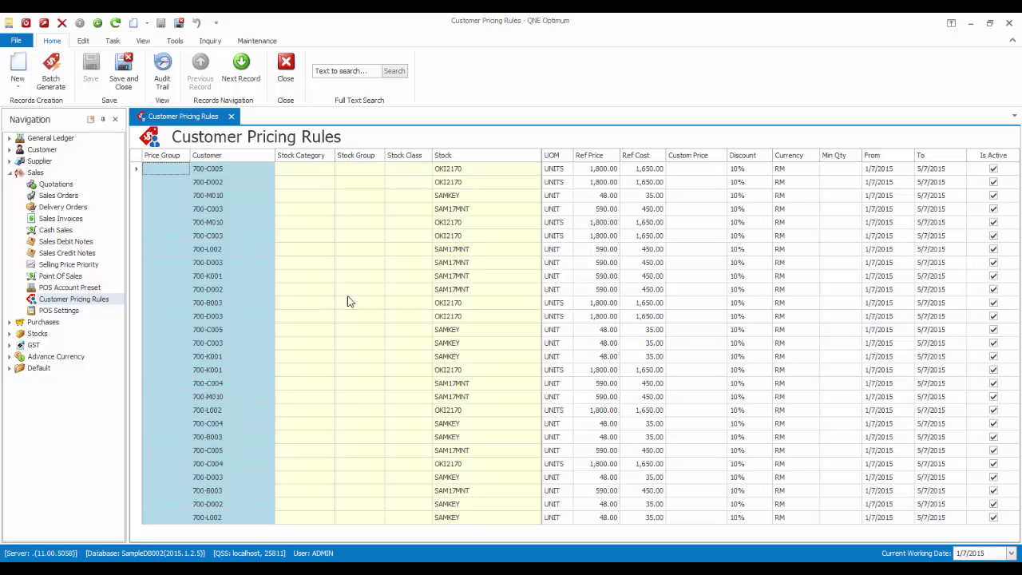
pyautogui.click(72, 218)
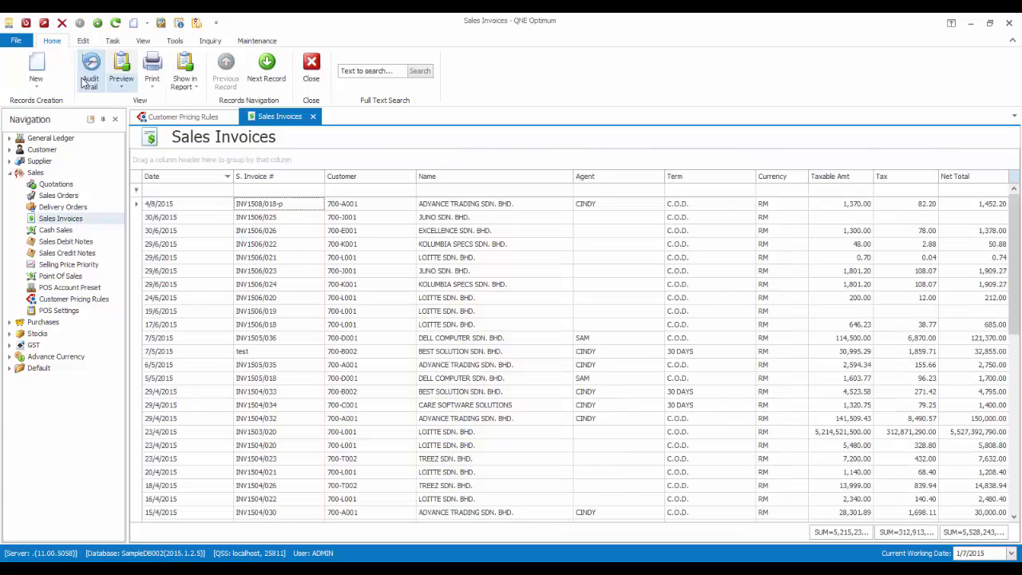
pyautogui.click(36, 68)
pyautogui.click(434, 205)
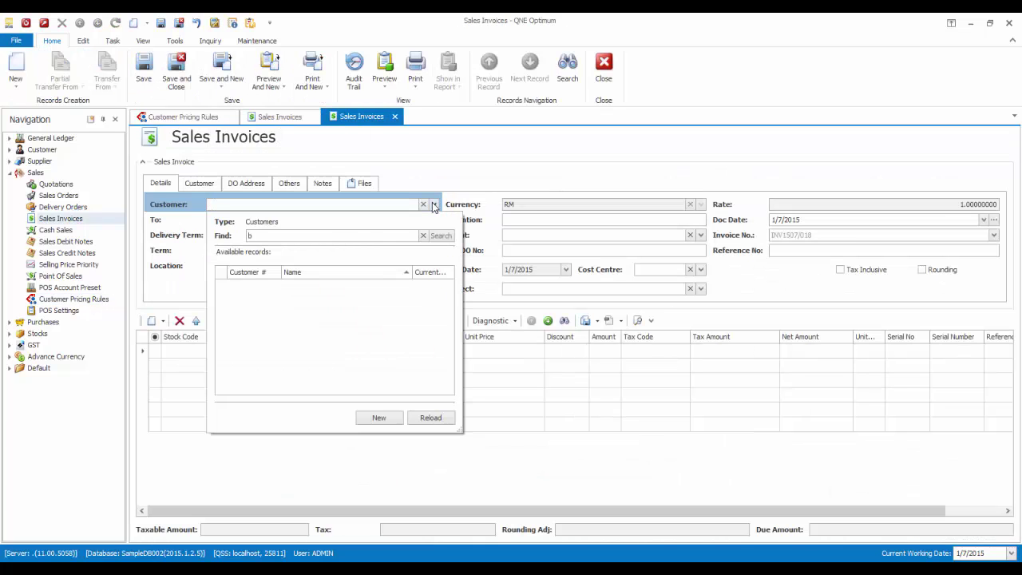
pyautogui.click(300, 291)
# Step: Add a SAM17MNT line, priced 590.00 less 10% for a net 562.86
pyautogui.click(227, 350)
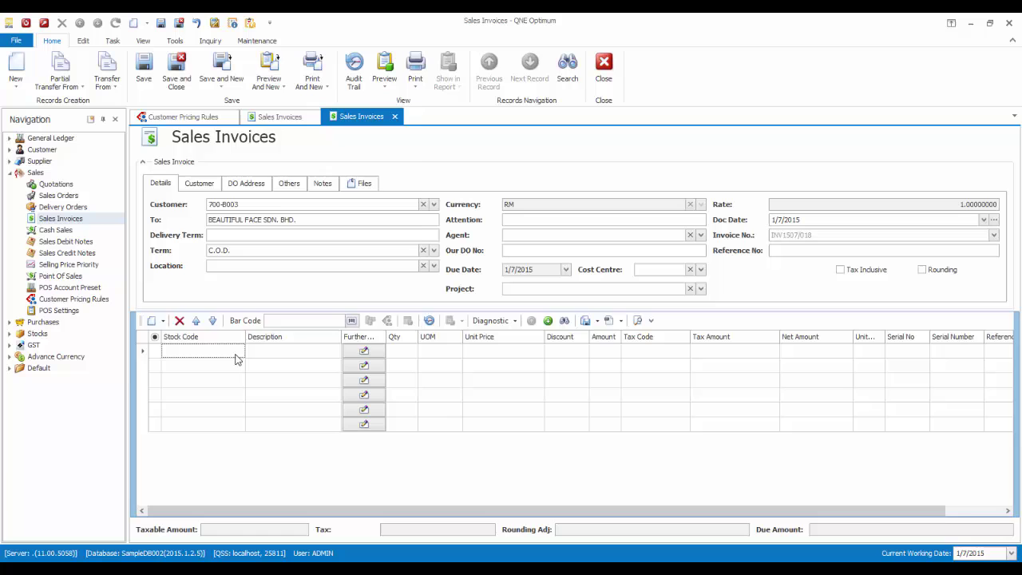
pyautogui.click(239, 351)
pyautogui.click(302, 241)
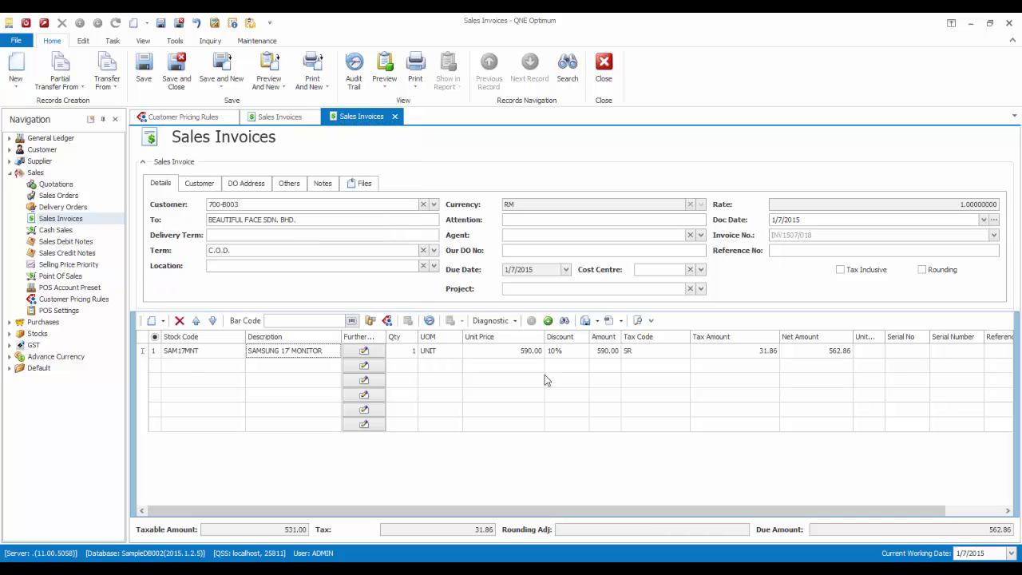